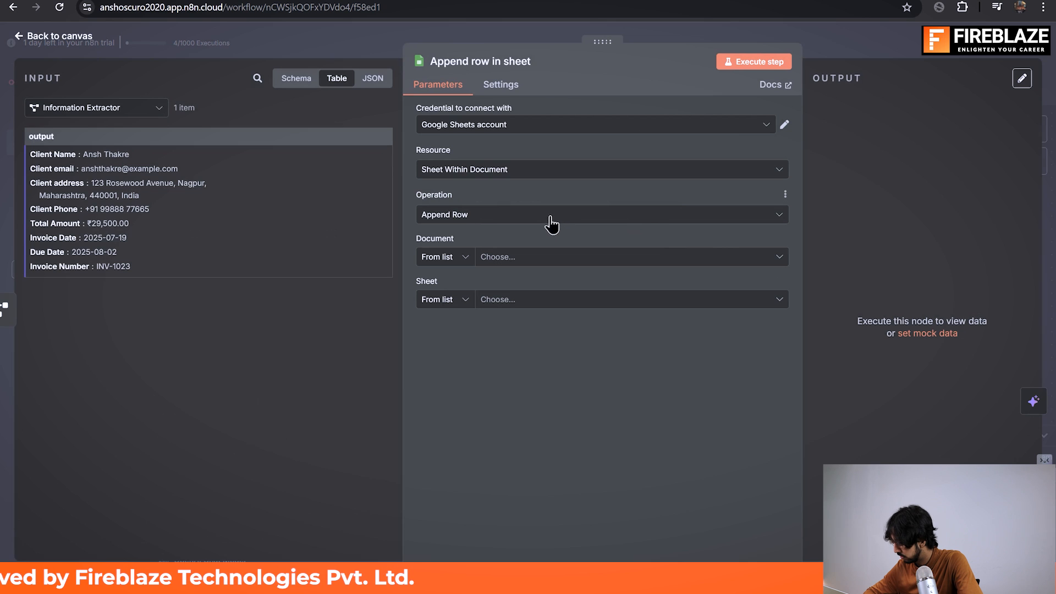
Step: Switch to the untitled Google Sheets spreadsheet with the invoice headers and rename it InvoiceDB
left_click(507, 257)
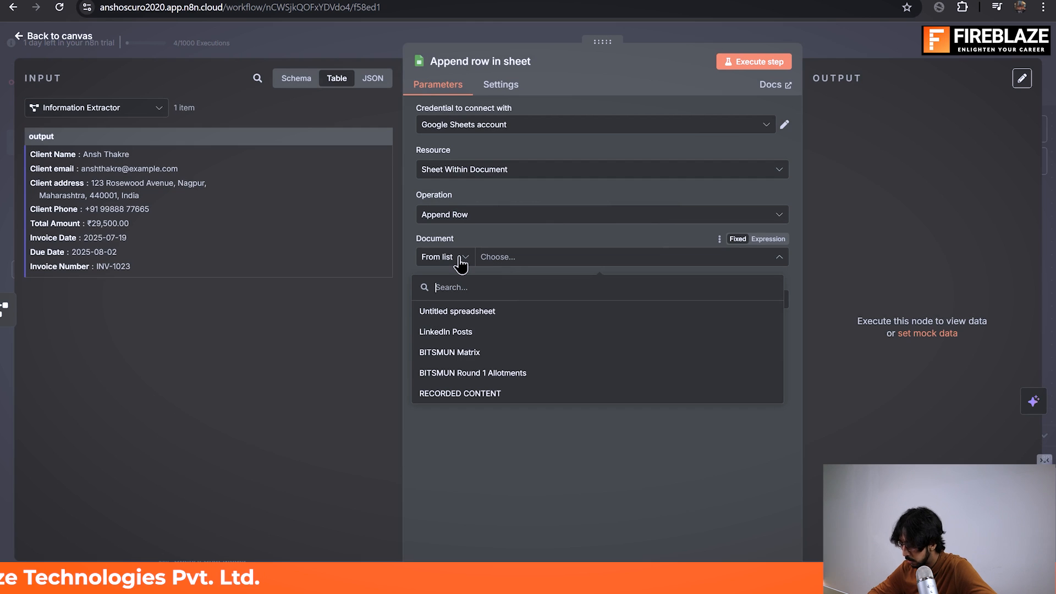
key("alt+Tab")
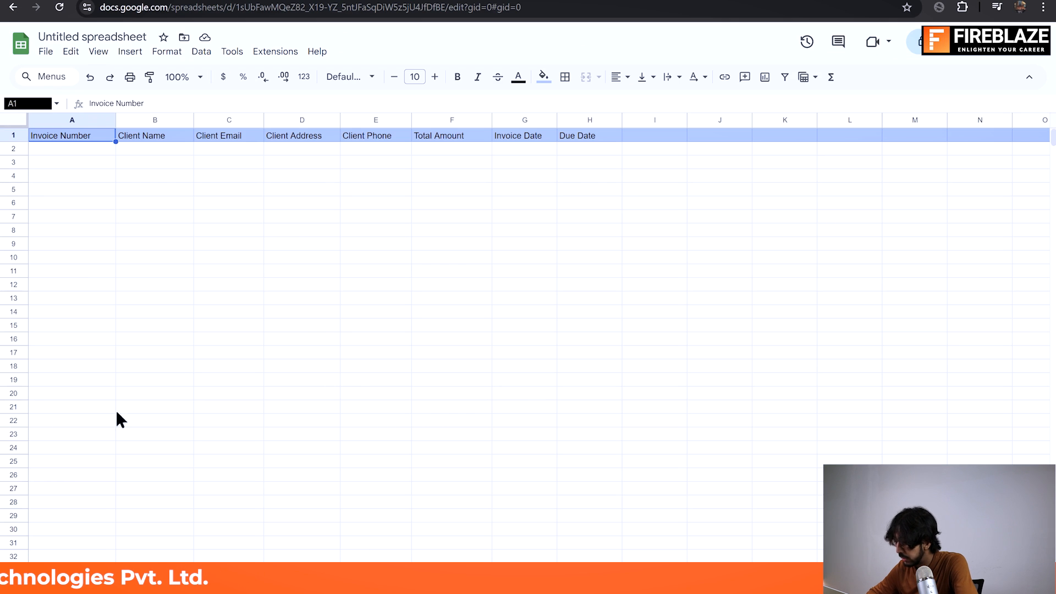
left_click(113, 35)
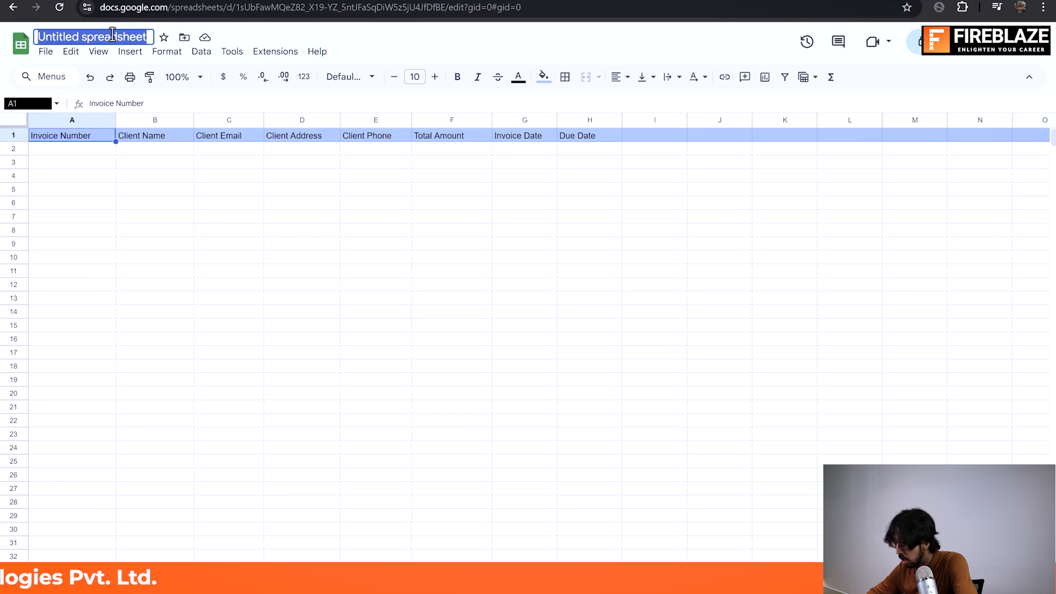
type("Invoice")
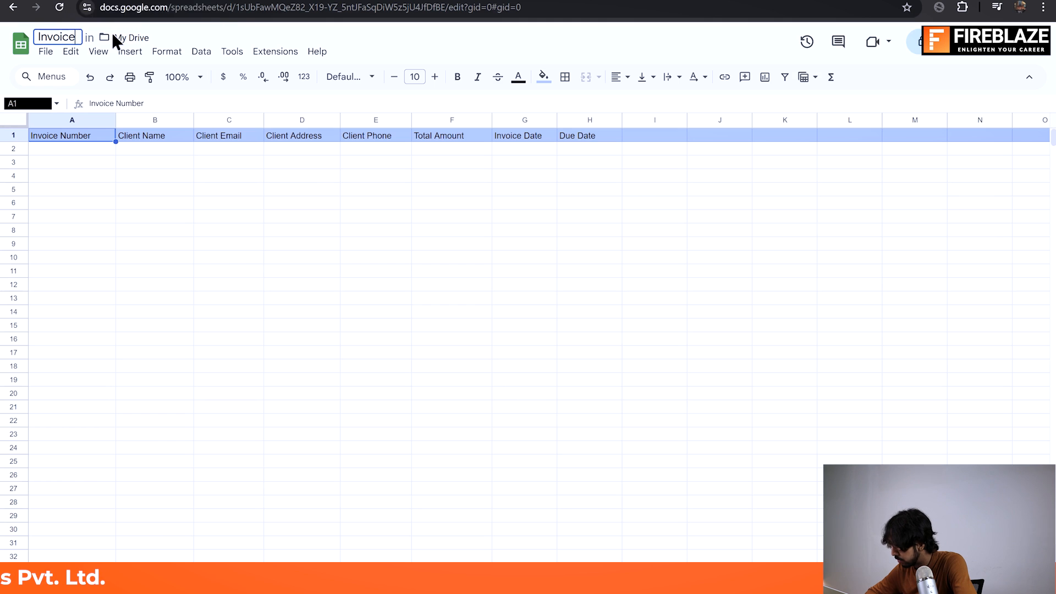
type("DB")
key("Return")
Step: Switch back to the n8n workflow and delete the existing Append row in sheet node from the canvas
key("alt+Tab")
left_click(570, 258)
left_click(870, 54)
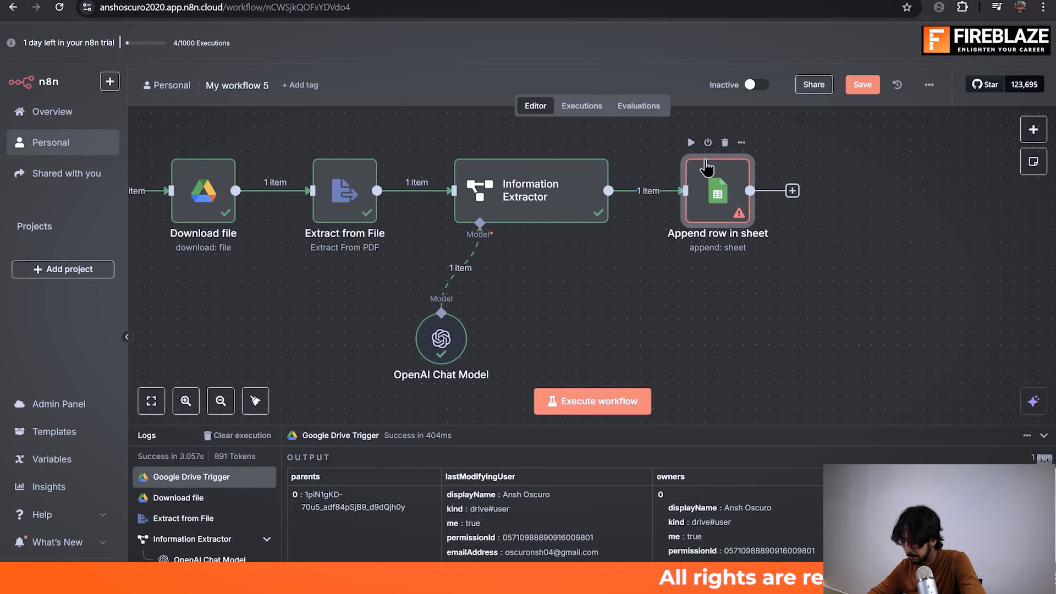
left_click(724, 144)
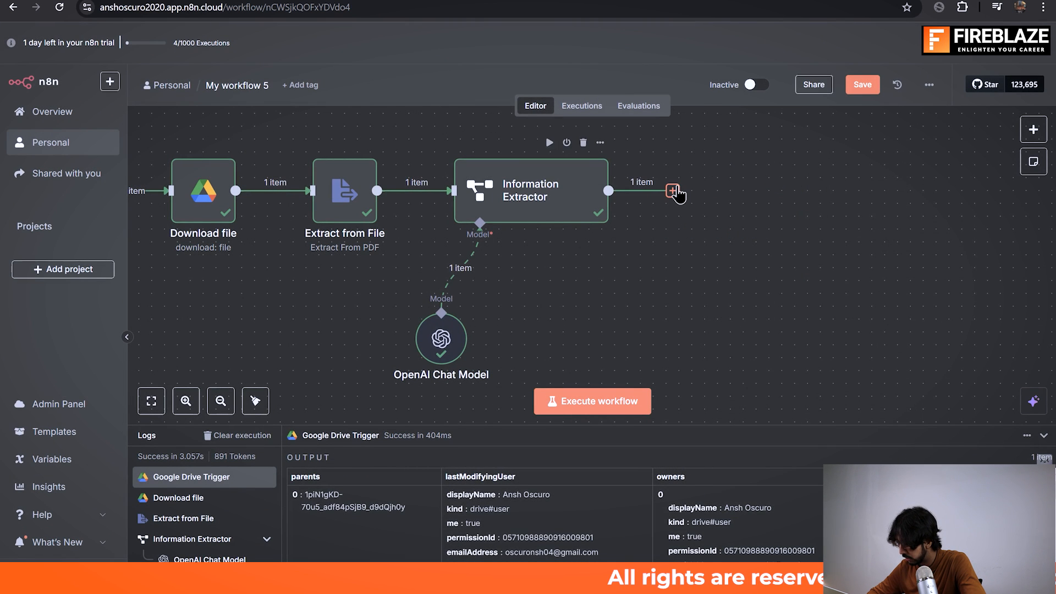
Step: Add a Google Sheets node with the Append row in sheet action after the Information Extractor
left_click(673, 191)
type("google")
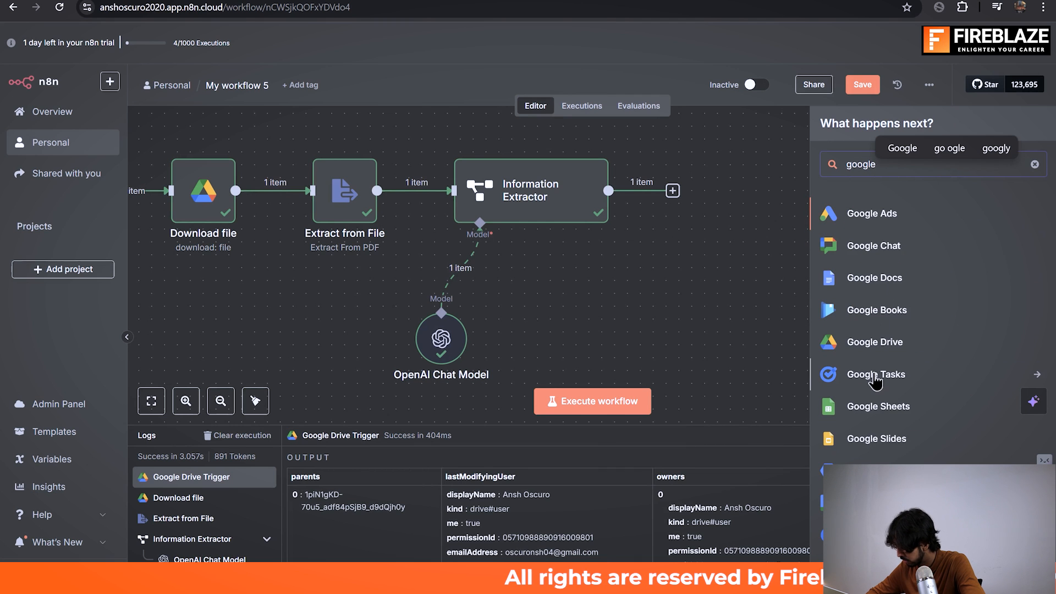
left_click(874, 406)
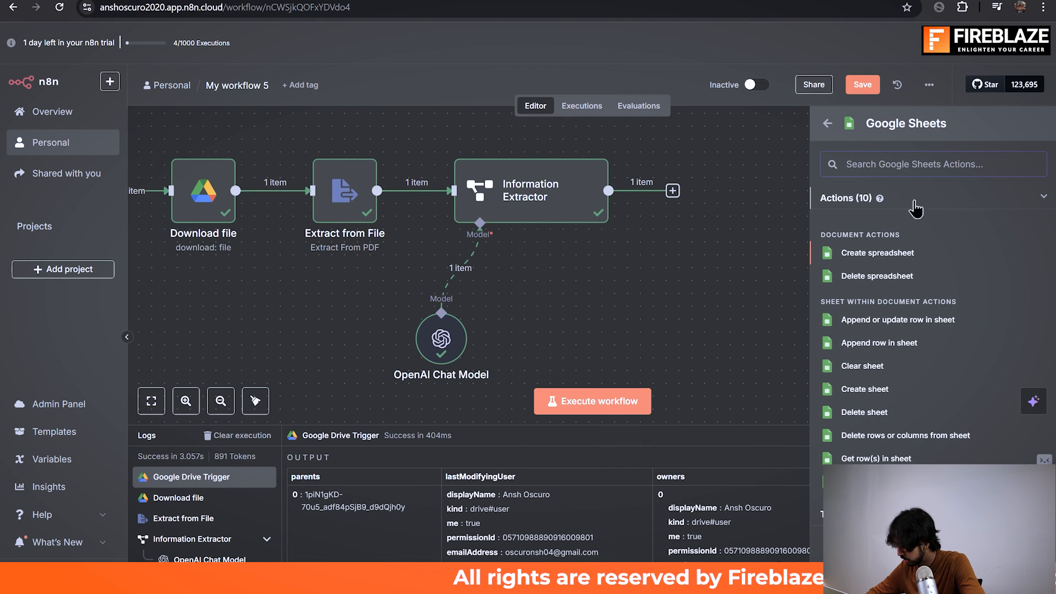
left_click(908, 344)
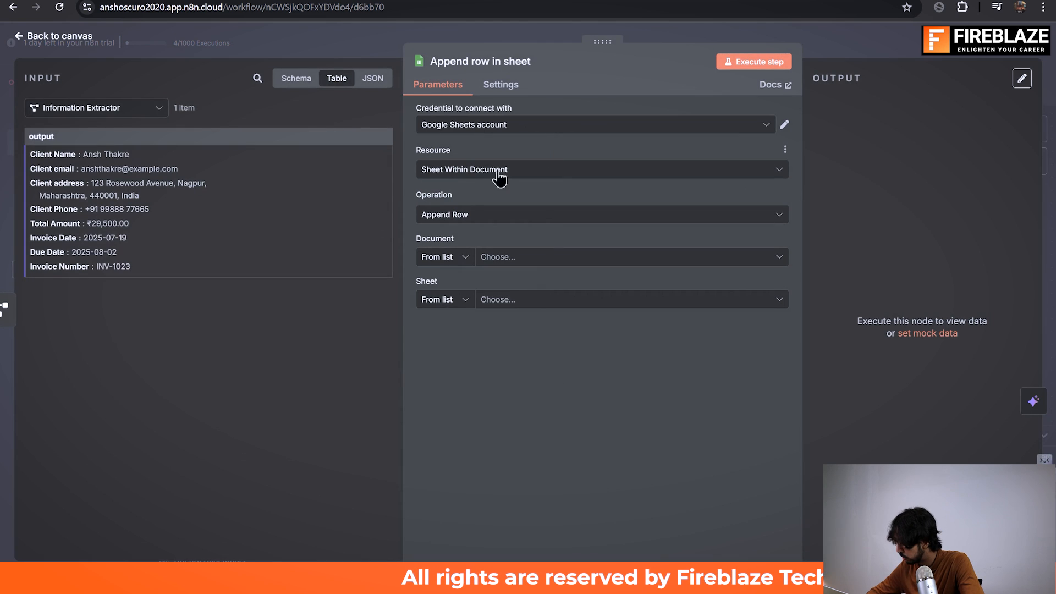
Step: Set the node's target document to InvoiceDB and its sheet to Sheet1
left_click(531, 257)
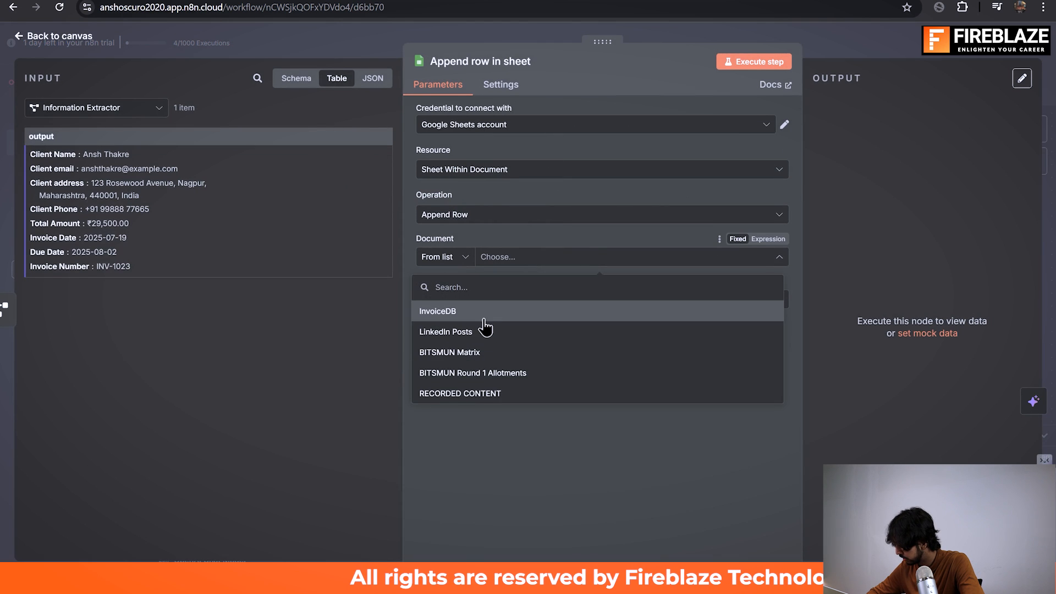
left_click(481, 324)
left_click(541, 302)
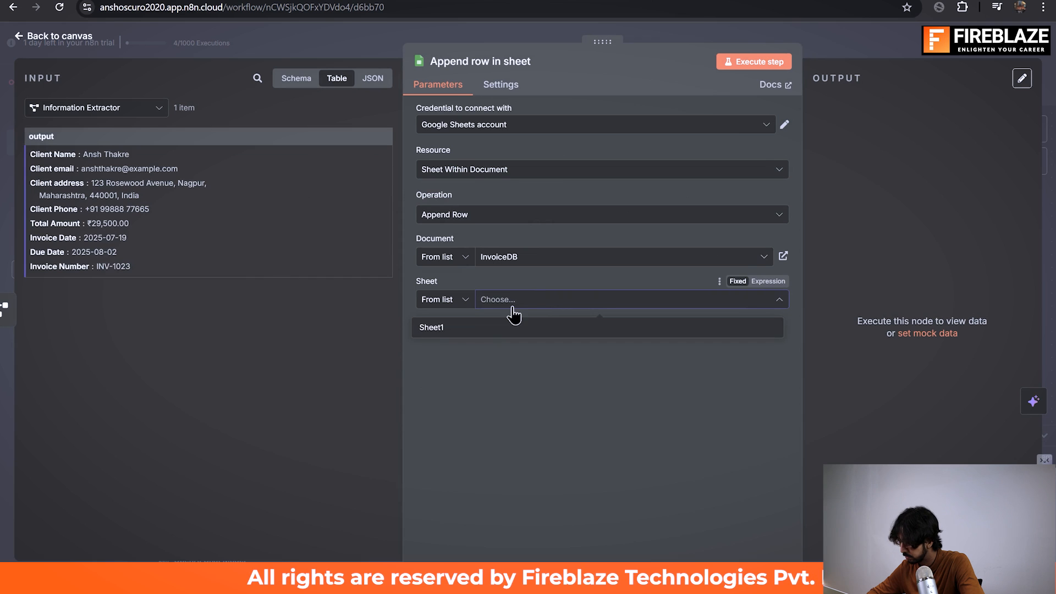
left_click(485, 331)
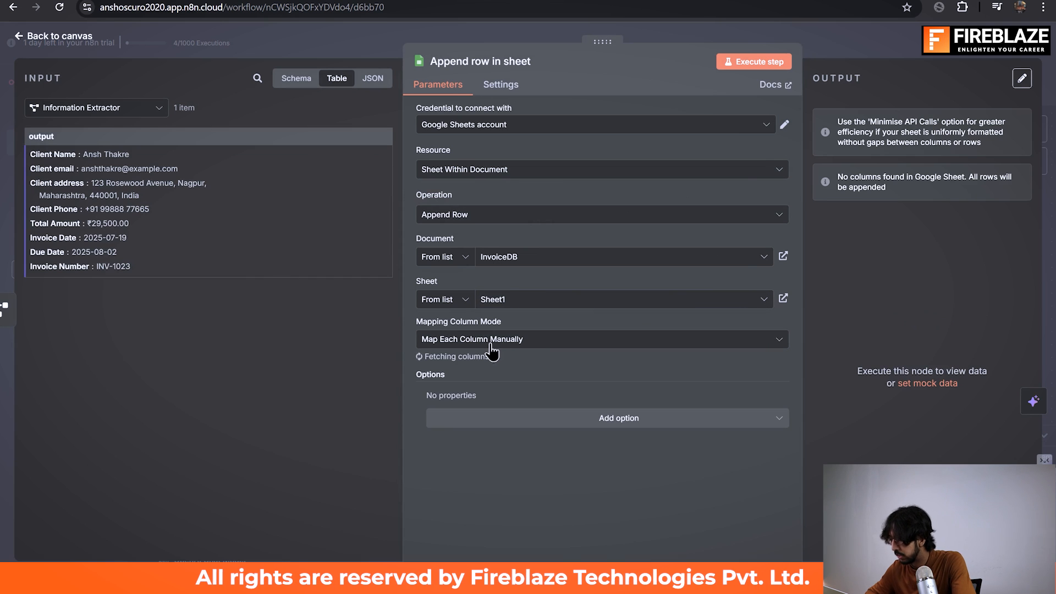
Step: Examine the column mapping modes and the column fields listed under Values to Send
left_click(490, 342)
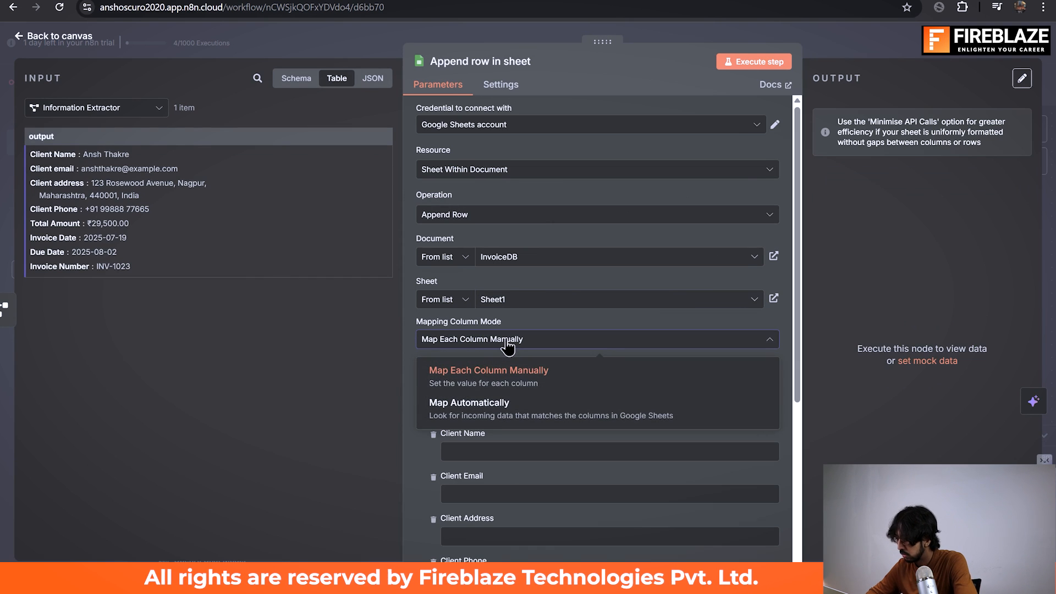
left_click(507, 345)
scroll(506, 341, "down", 3)
scroll(506, 338, "down", 2)
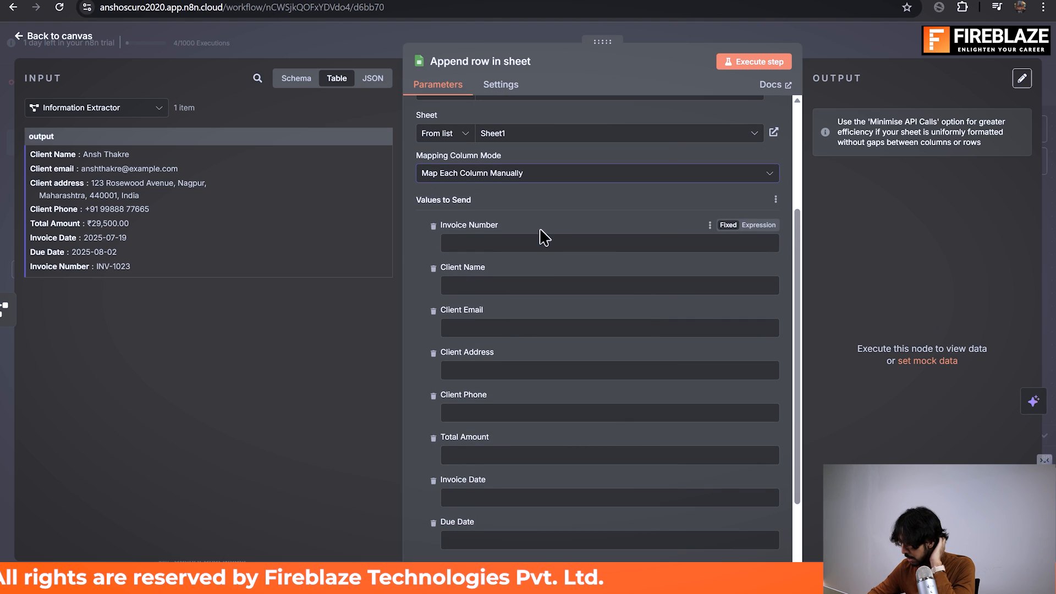
scroll(494, 256, "down", 2)
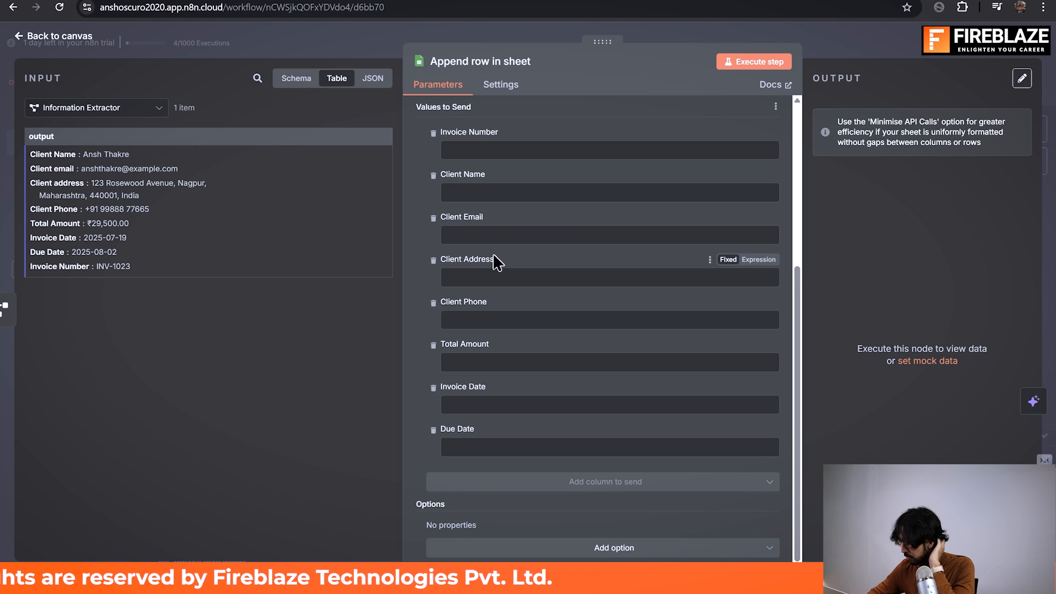
scroll(494, 255, "up", 1)
scroll(494, 255, "down", 1)
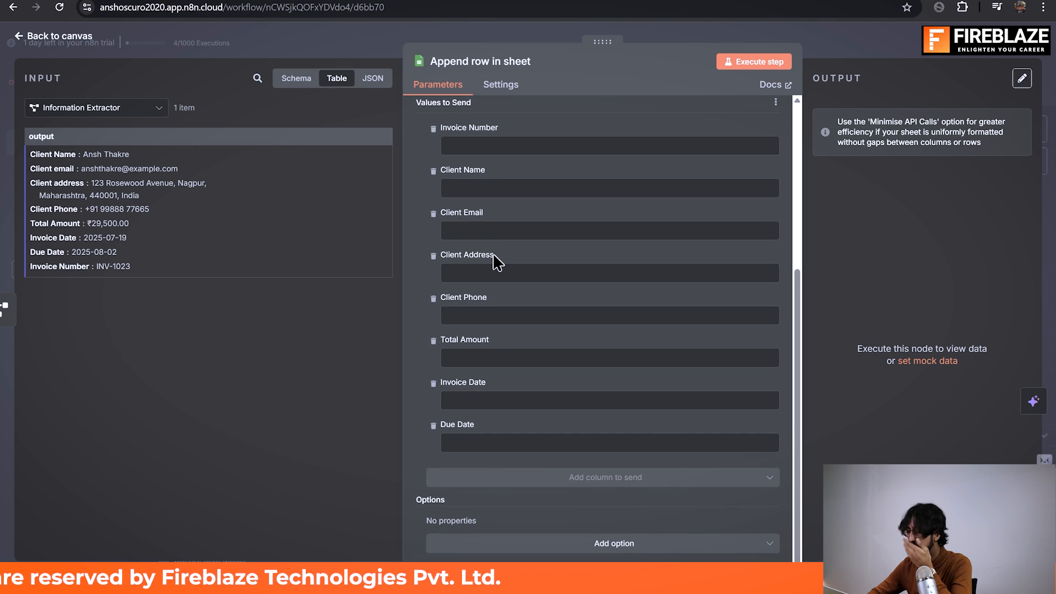
scroll(494, 259, "up", 3)
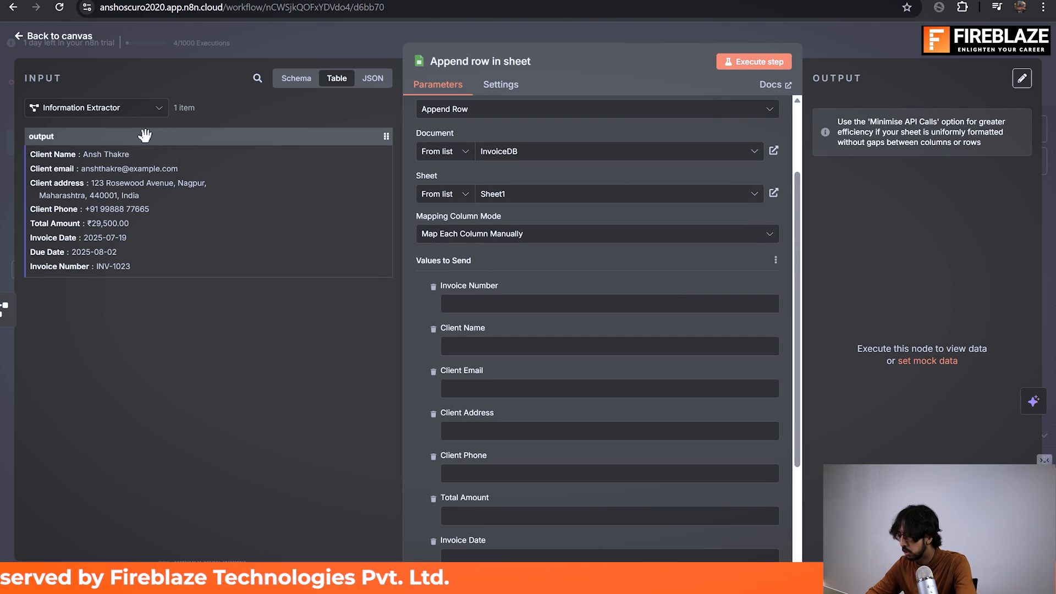
Step: Map the extractor's Invoice Number, Client Name and Client email outputs to the matching sheet columns
left_click_drag(215, 270, 494, 312)
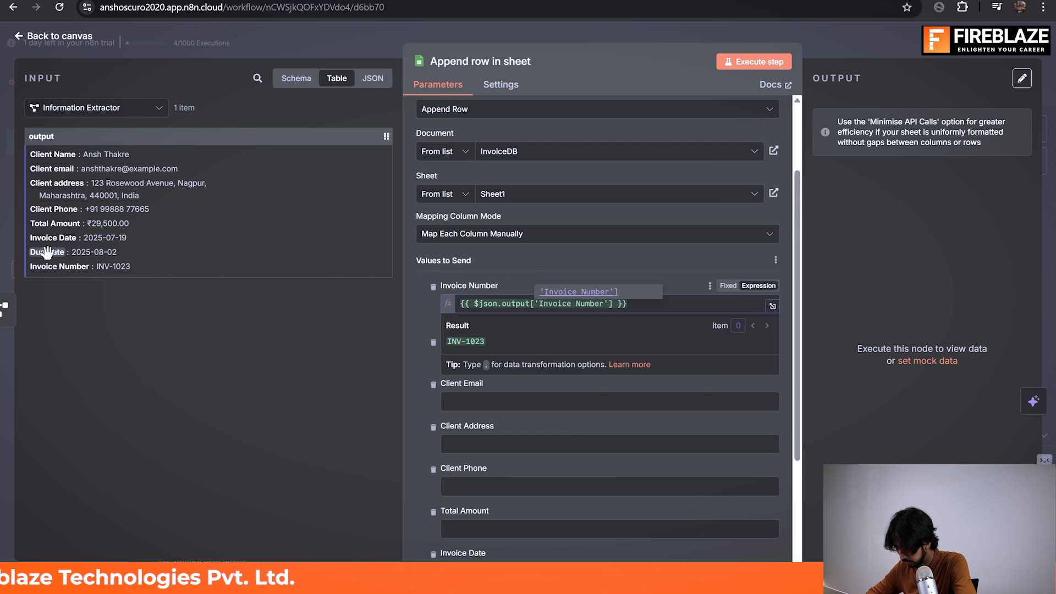
left_click_drag(142, 196, 487, 357)
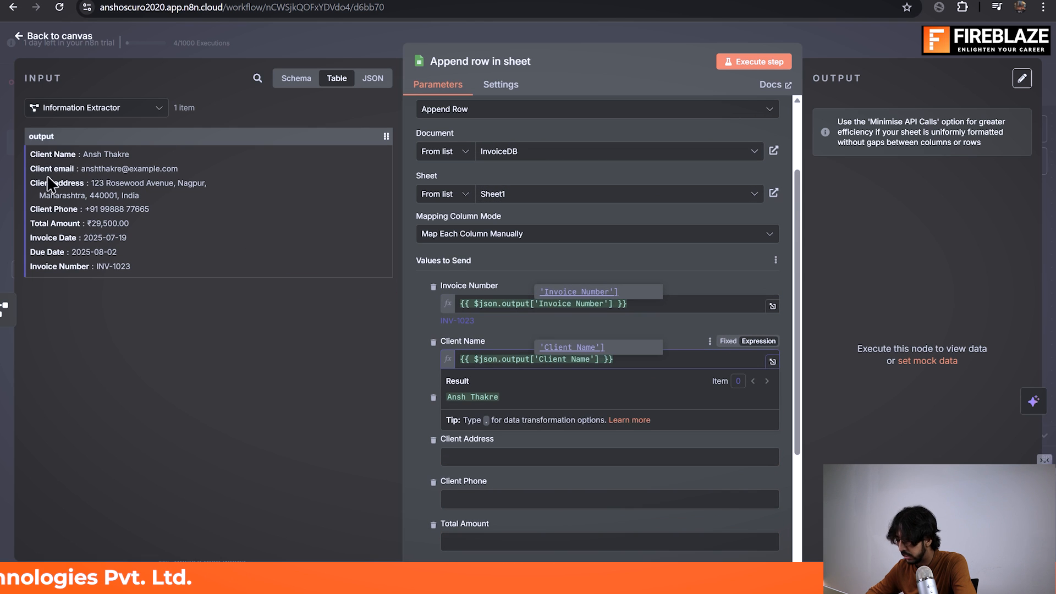
left_click_drag(42, 165, 510, 418)
Step: Map the extractor's Client address, Client Phone and Total Amount outputs to the matching sheet columns
scroll(512, 417, "down", 2)
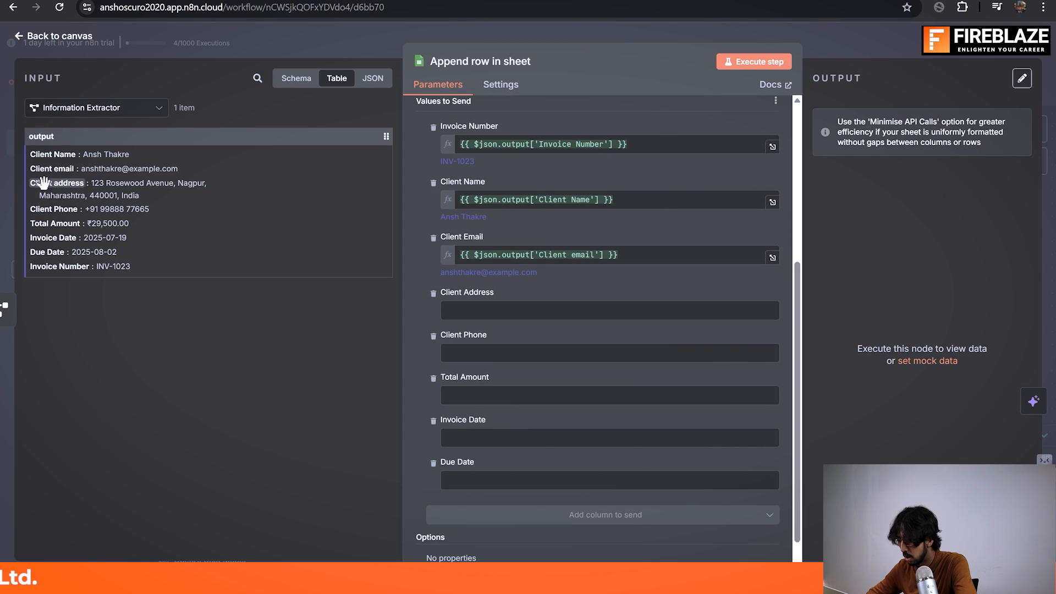
left_click_drag(219, 218, 502, 311)
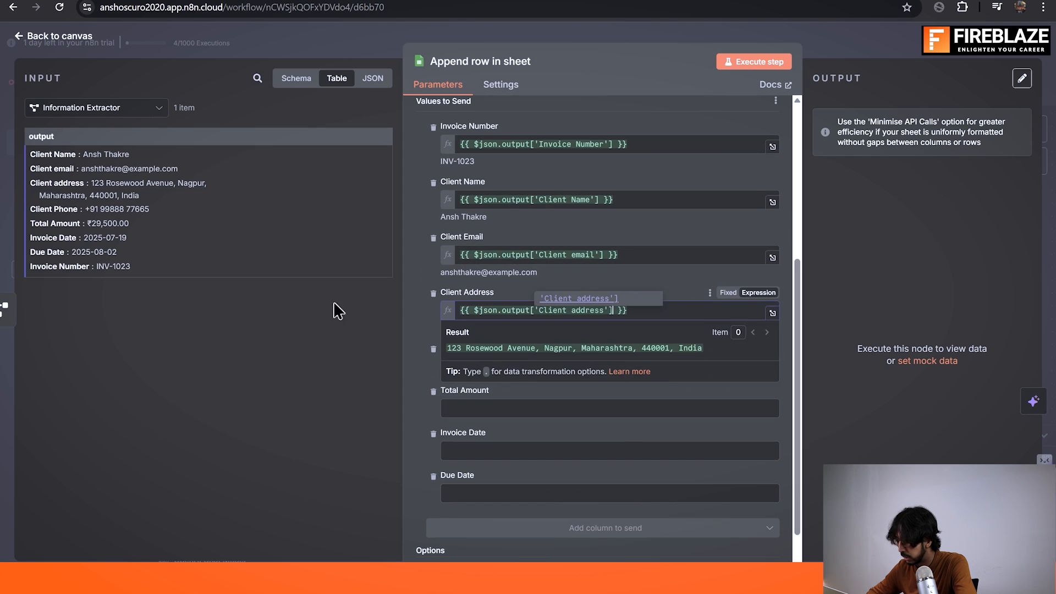
left_click_drag(48, 210, 537, 380)
left_click_drag(46, 203, 526, 375)
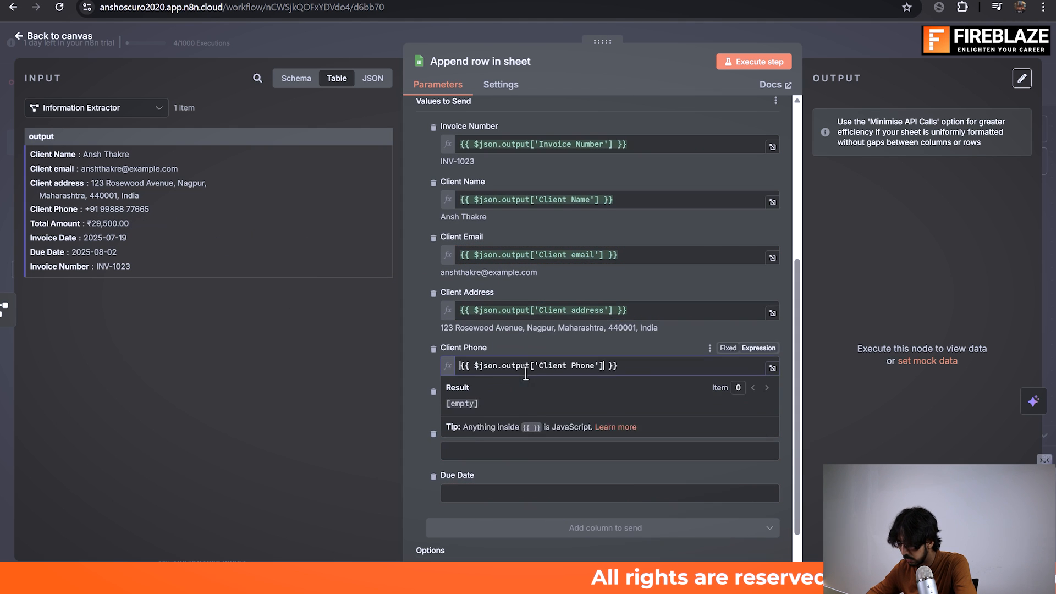
left_click_drag(140, 238, 552, 430)
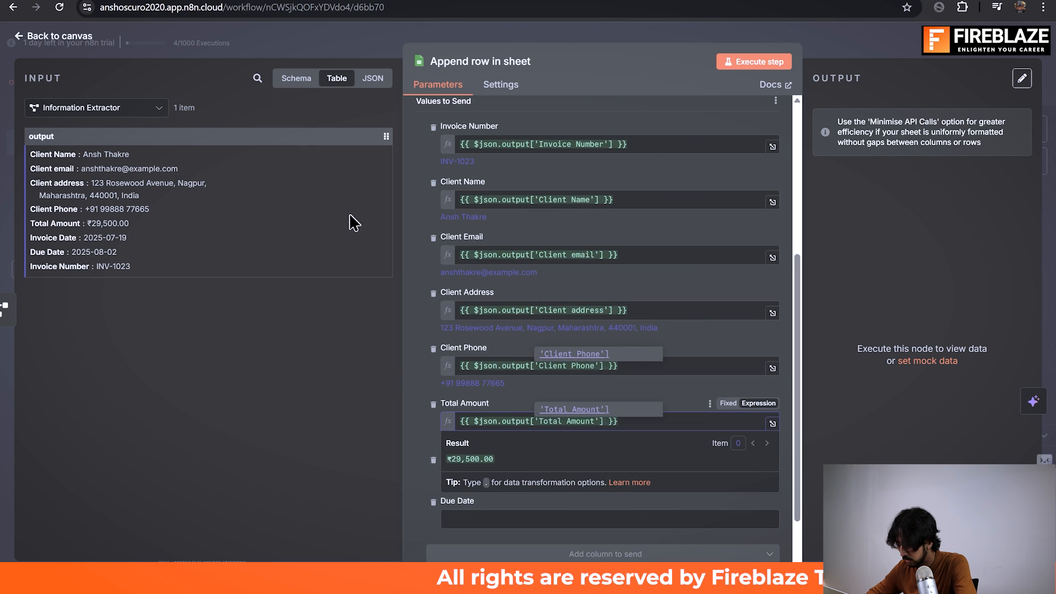
left_click(226, 333)
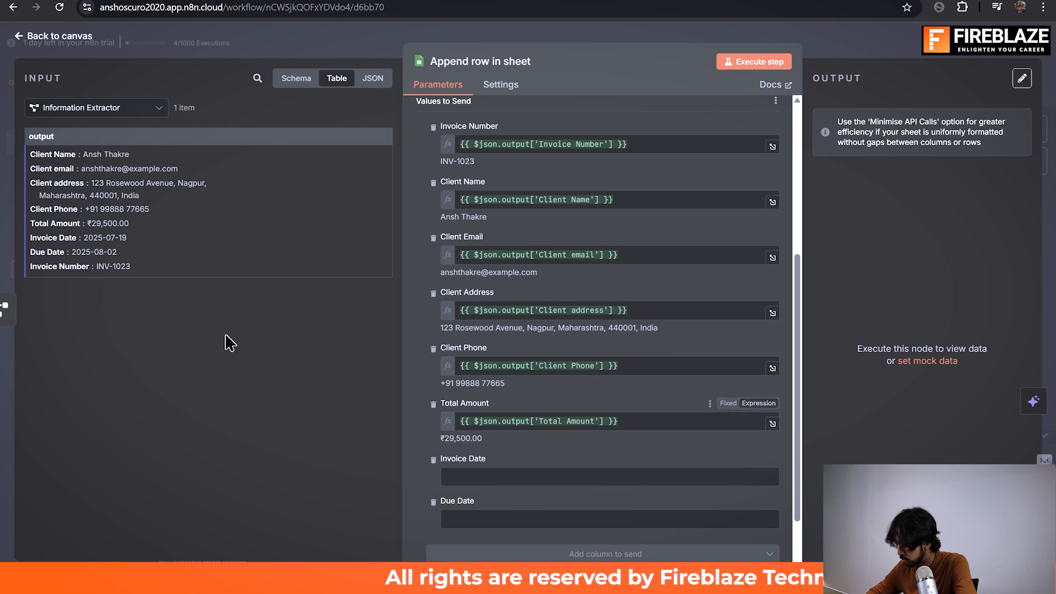
Step: Map the extractor's Due Date and Invoice Date outputs to the matching sheet columns
left_click_drag(53, 238, 537, 498)
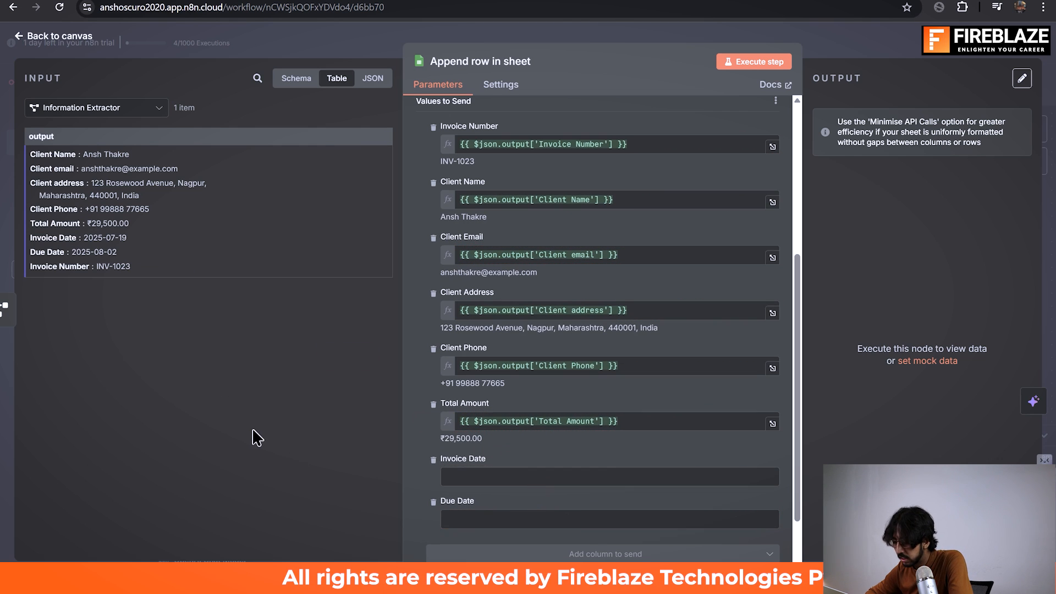
left_click_drag(65, 267, 433, 477)
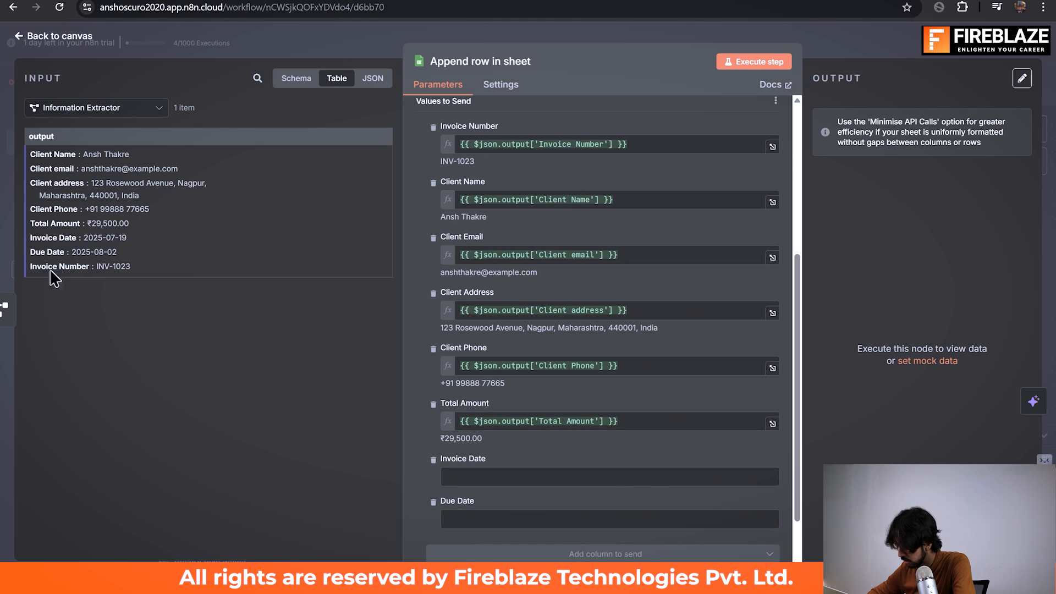
left_click_drag(54, 252, 503, 519)
left_click_drag(55, 238, 614, 463)
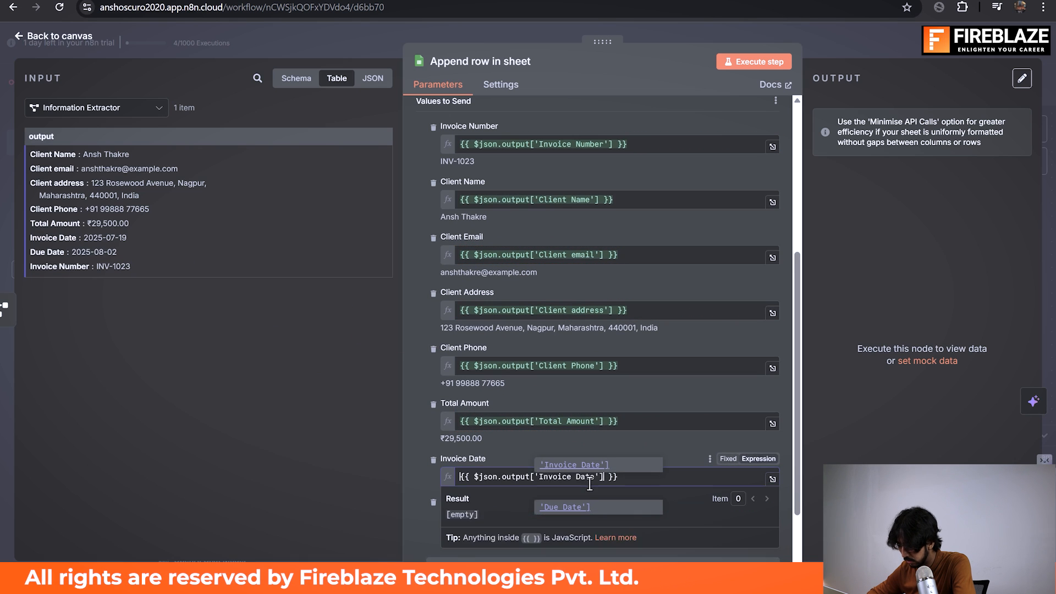
scroll(735, 431, "down", 2)
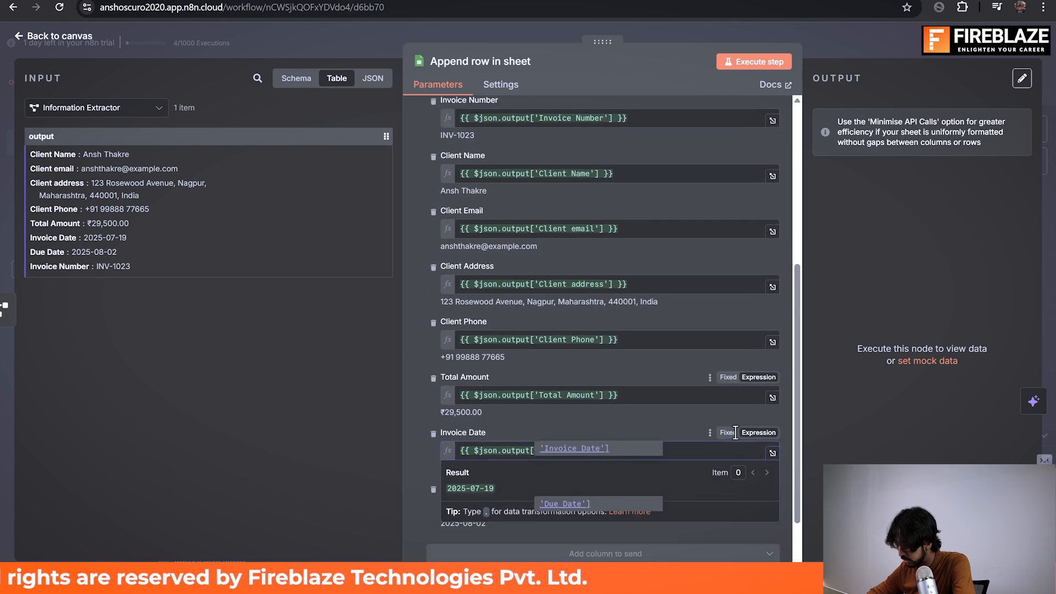
left_click(732, 457)
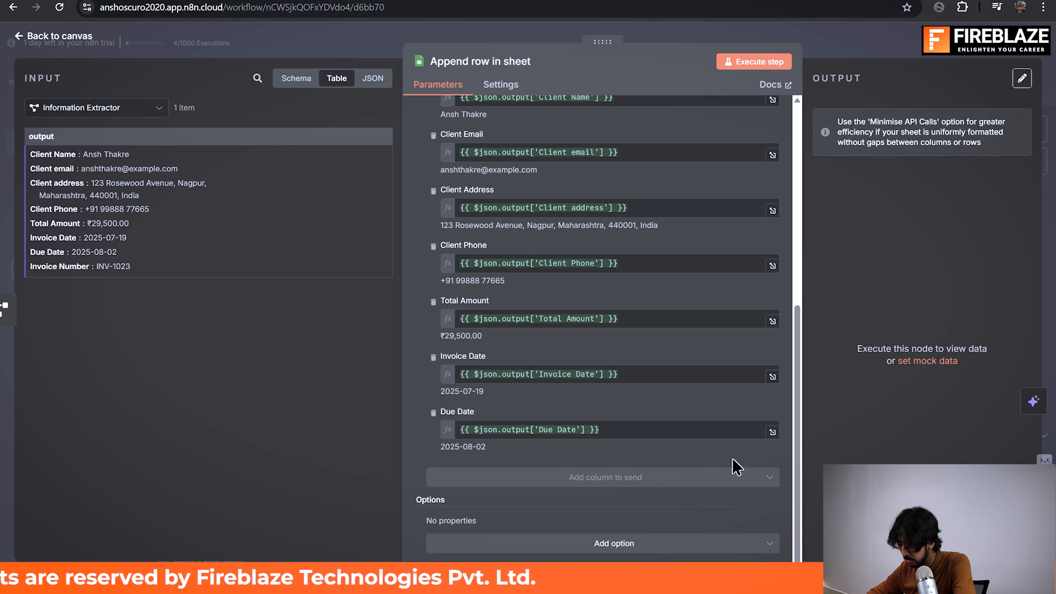
Step: Check the mapped column values, execute the Append row in sheet node, and widen its output view
scroll(666, 259, "up", 4)
scroll(665, 283, "up", 2)
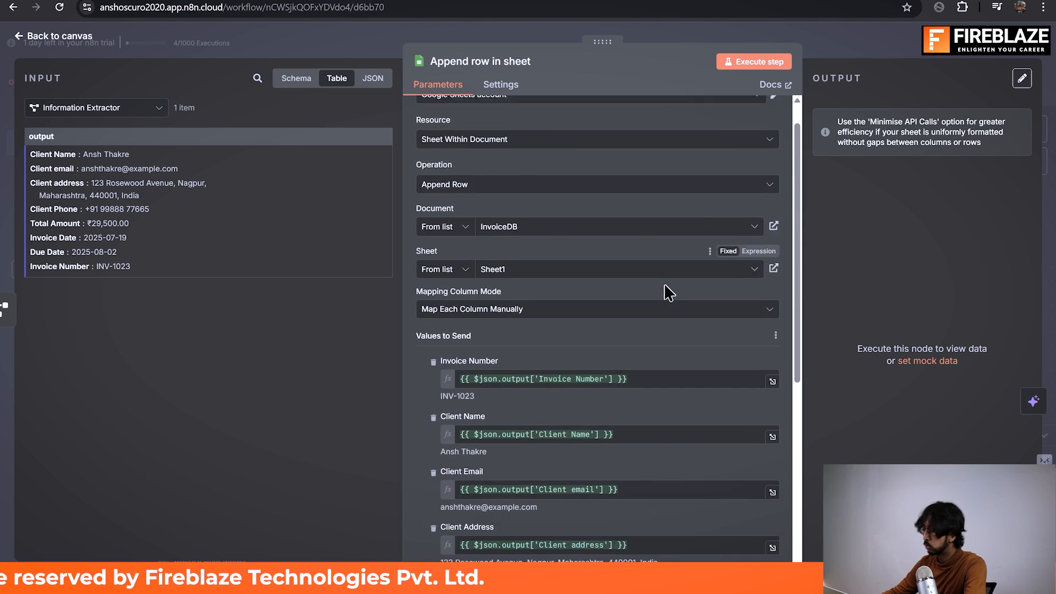
scroll(666, 292, "down", 5)
scroll(588, 319, "down", 1)
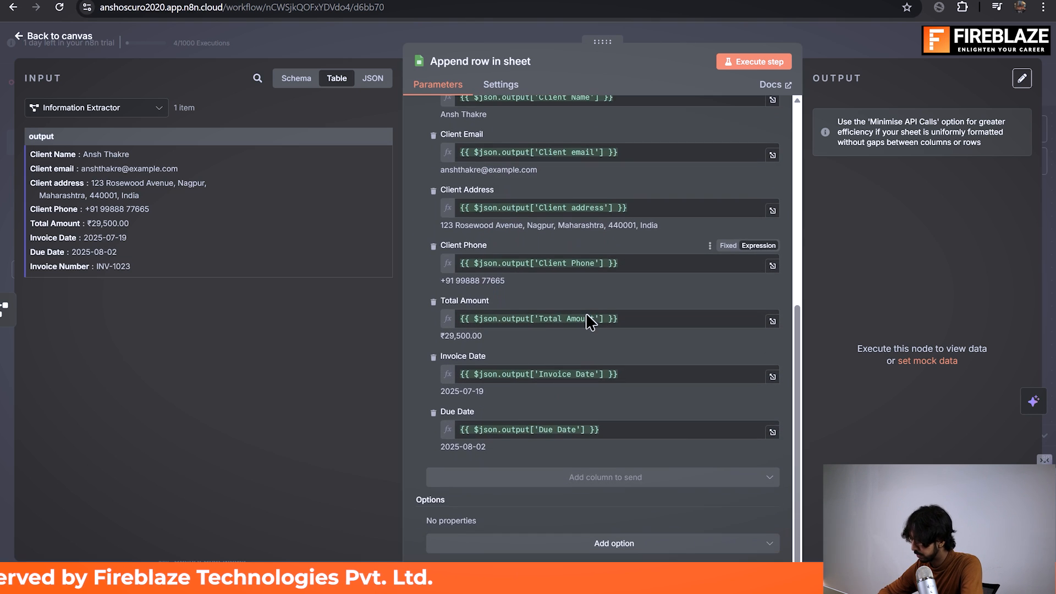
scroll(586, 313, "up", 5)
scroll(586, 312, "down", 5)
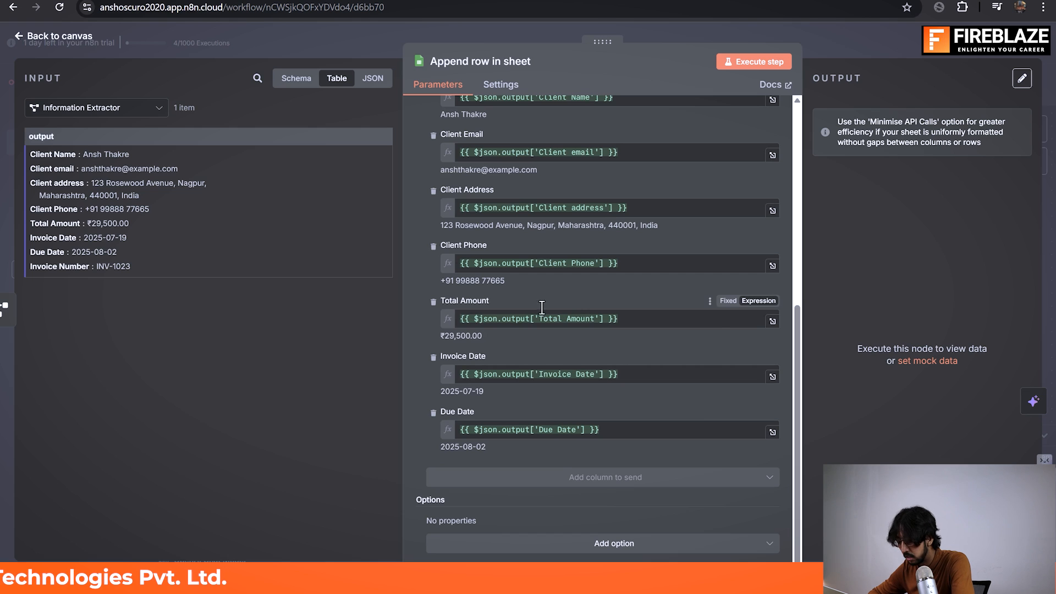
scroll(656, 326, "up", 7)
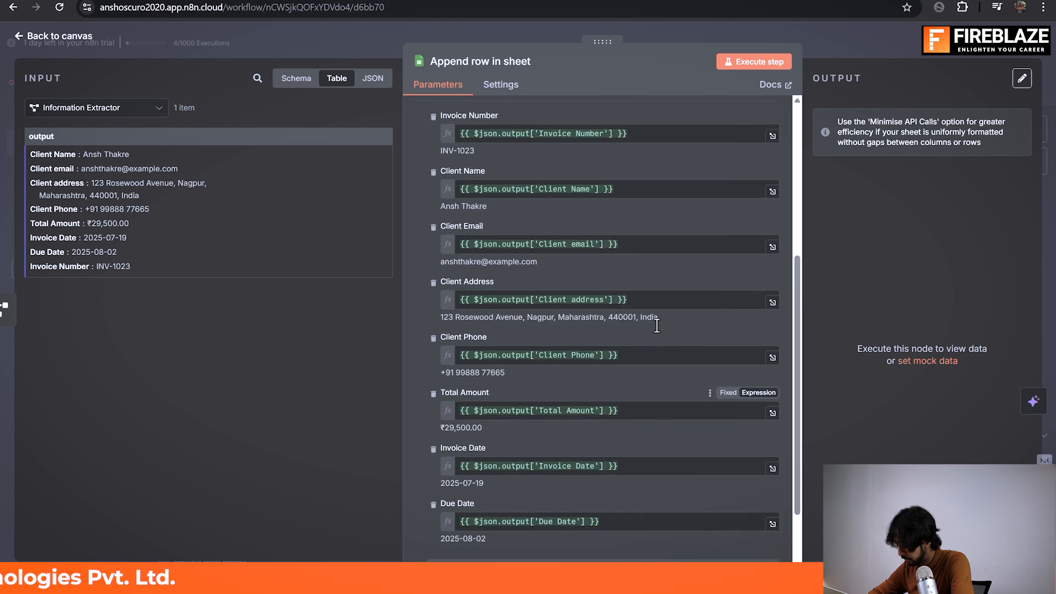
left_click(760, 62)
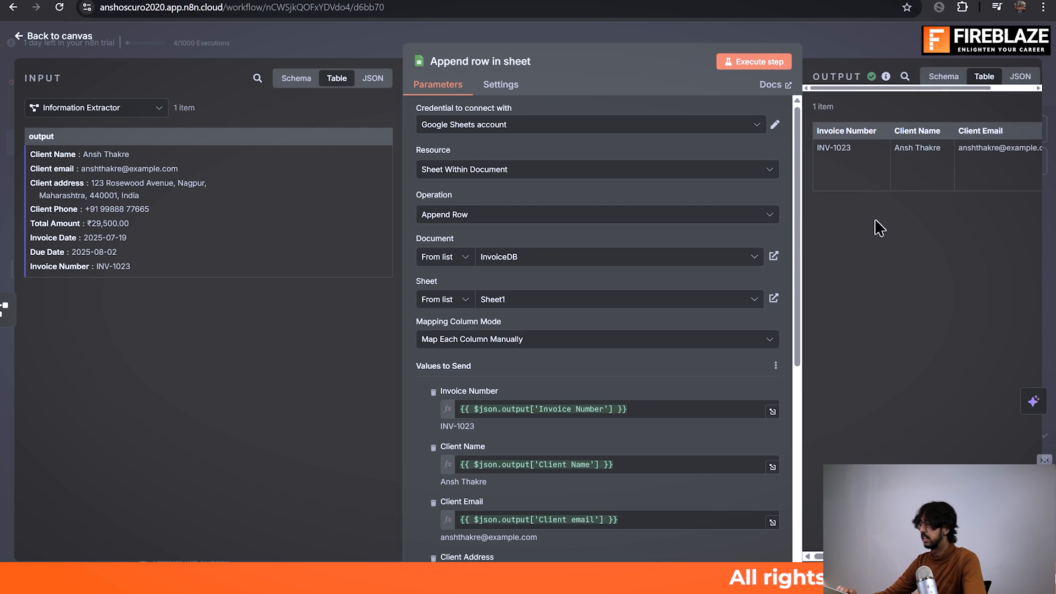
left_click_drag(802, 108, 678, 131)
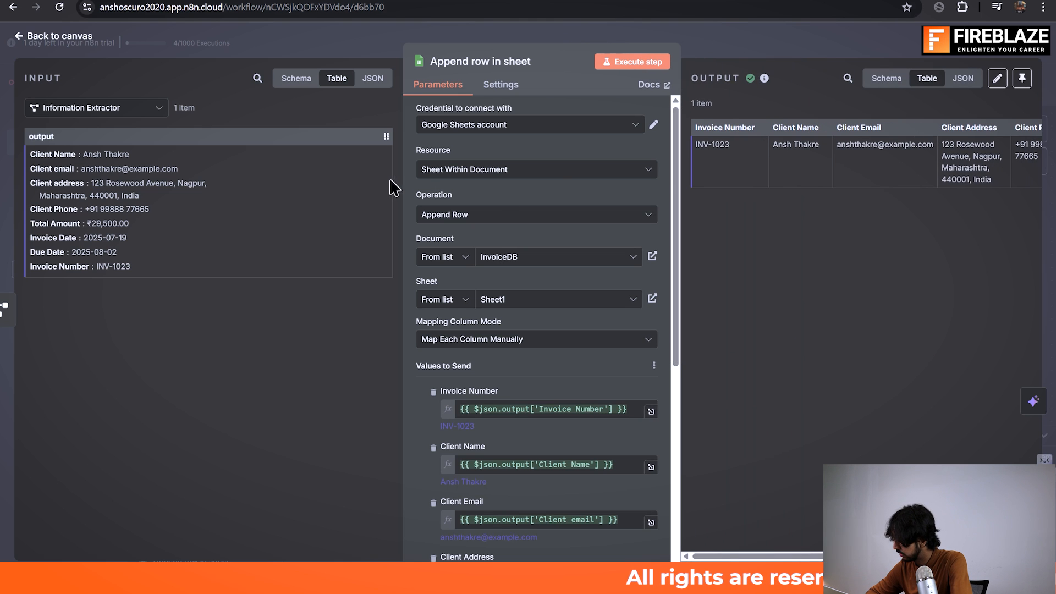
Step: Leave the Append row in sheet node, switch to the InvoiceDB spreadsheet, and inspect the content of Client Phone cell E2
left_click_drag(403, 193, 310, 196)
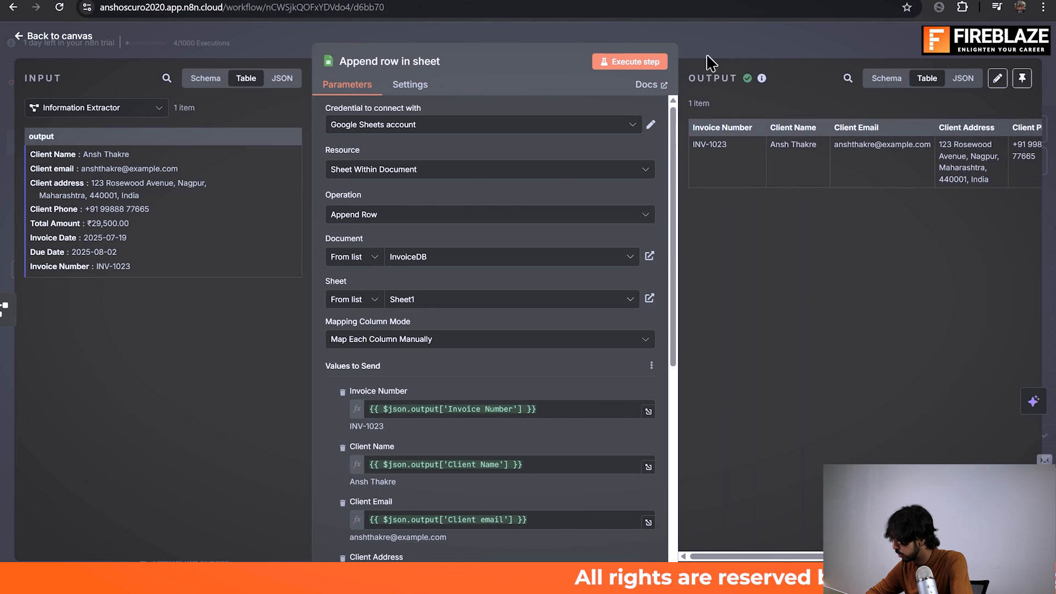
left_click(727, 40)
key("alt+Tab")
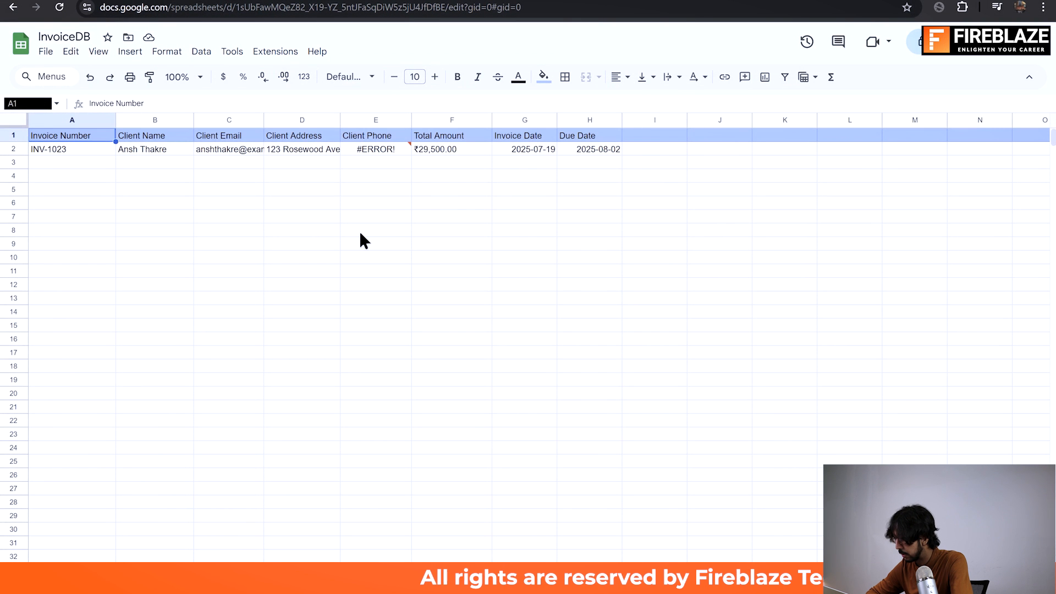
left_click(392, 147)
double_click(392, 148)
key("Return")
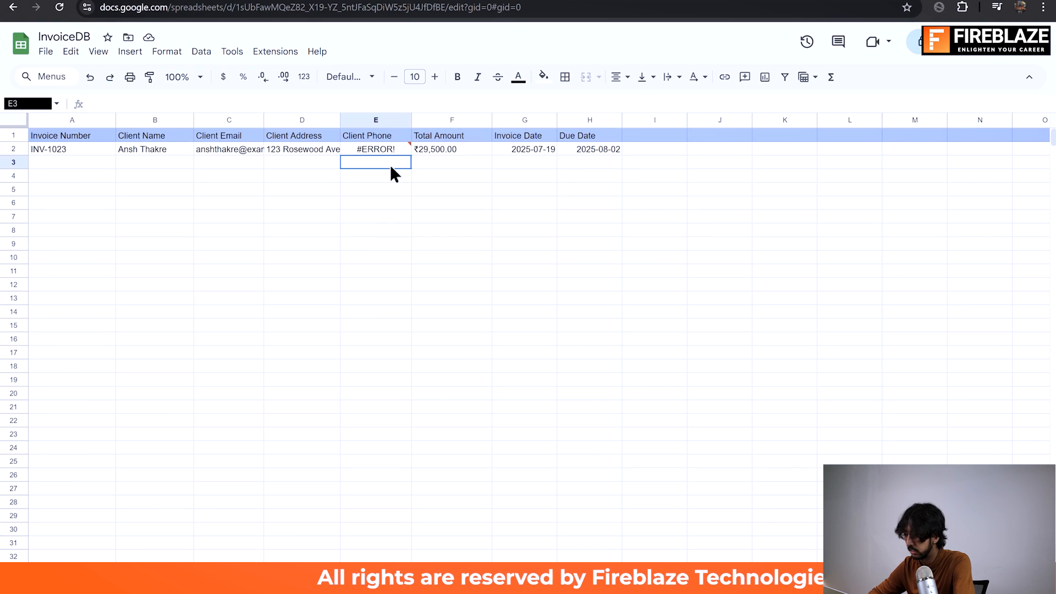
double_click(394, 153)
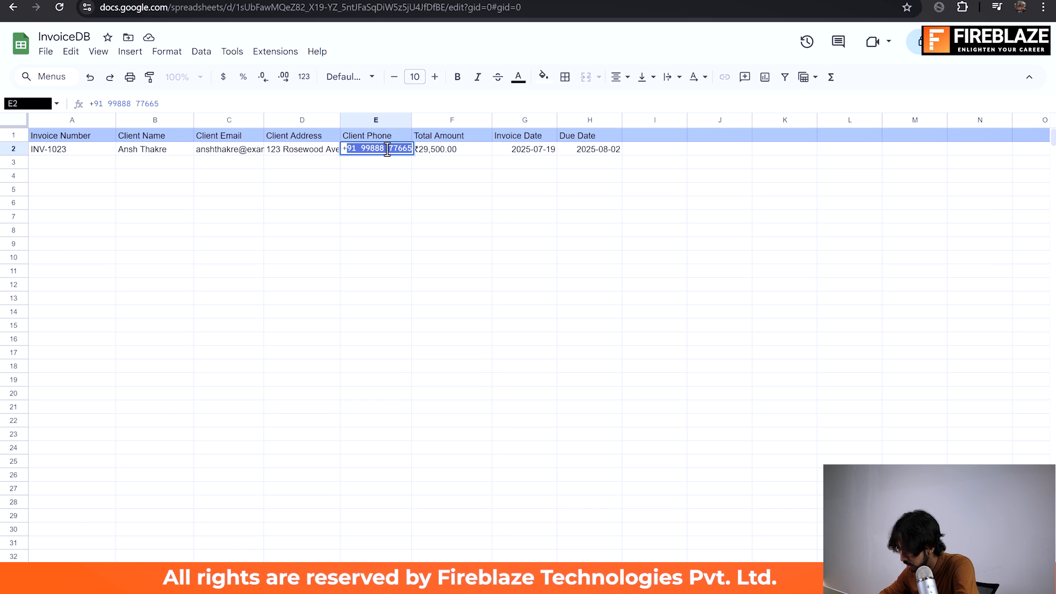
left_click(381, 187)
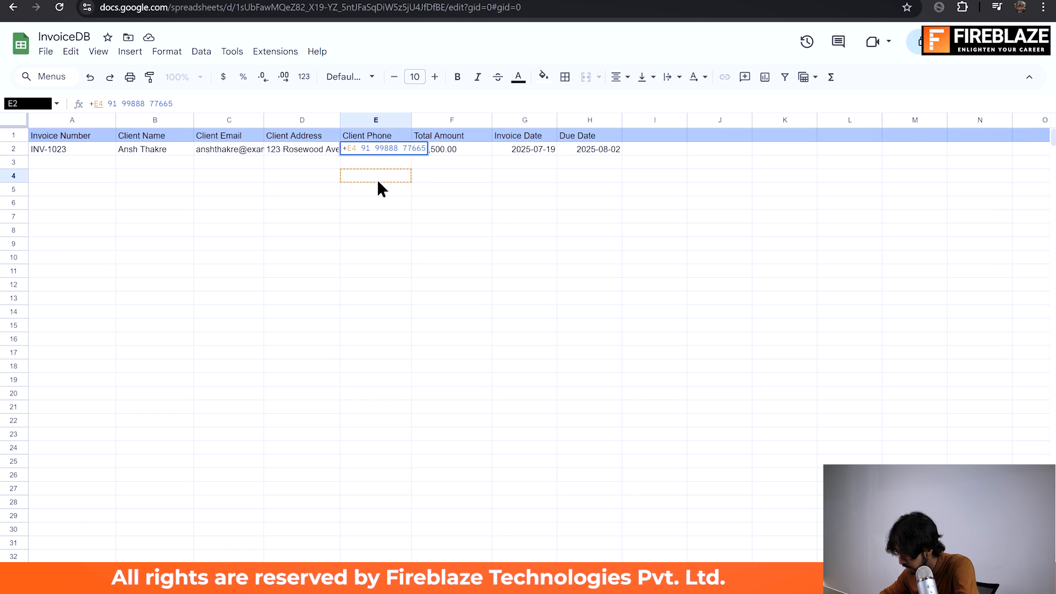
left_click(379, 182)
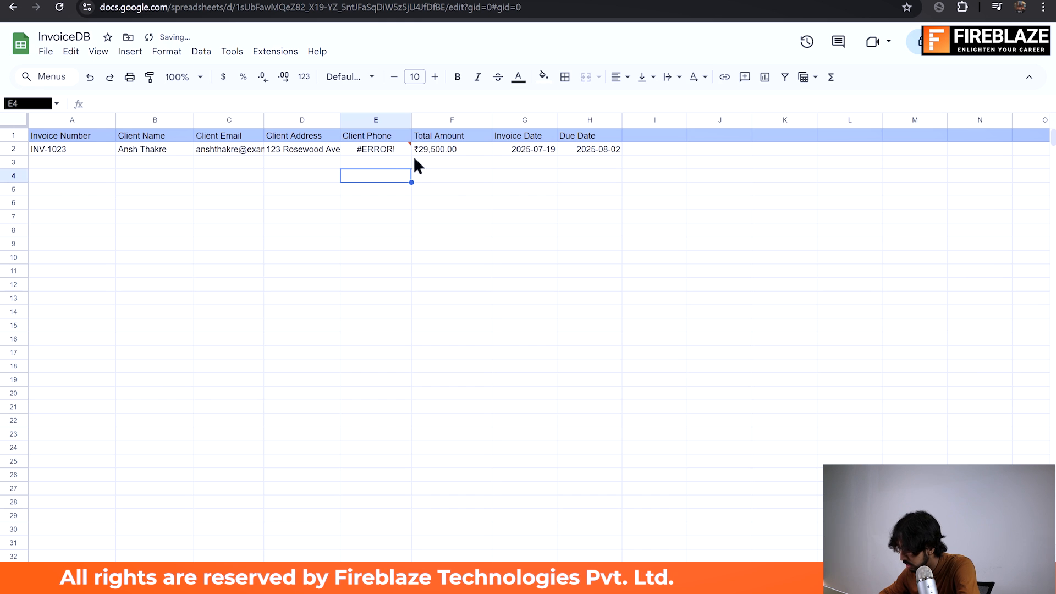
Step: Switch back to n8n and inspect the Client Phone expression in the Append row in sheet node
key("alt+Tab")
key("alt+Tab")
key("alt+shift+Tab")
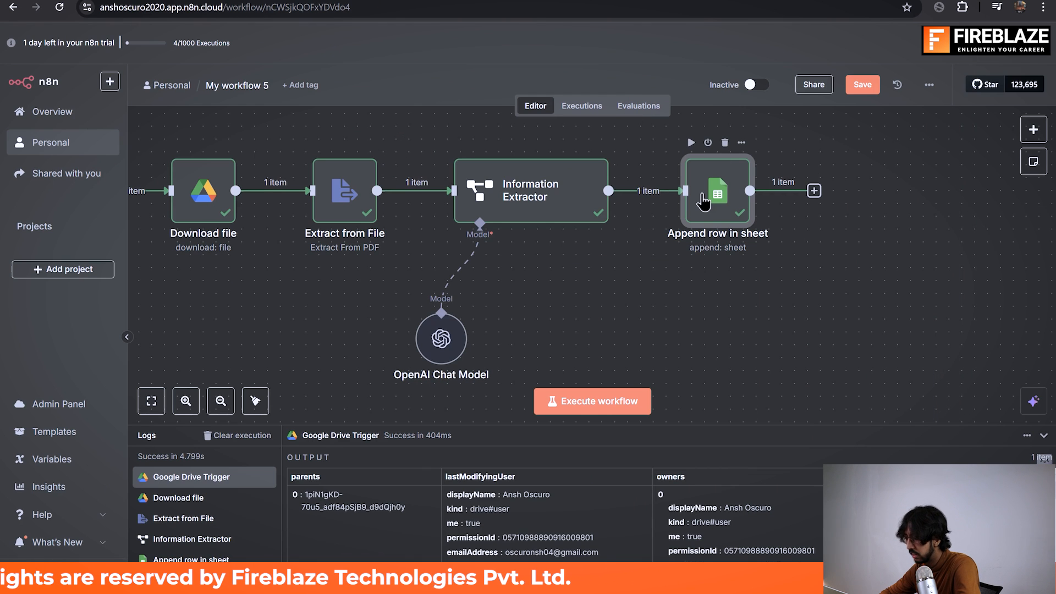
double_click(702, 190)
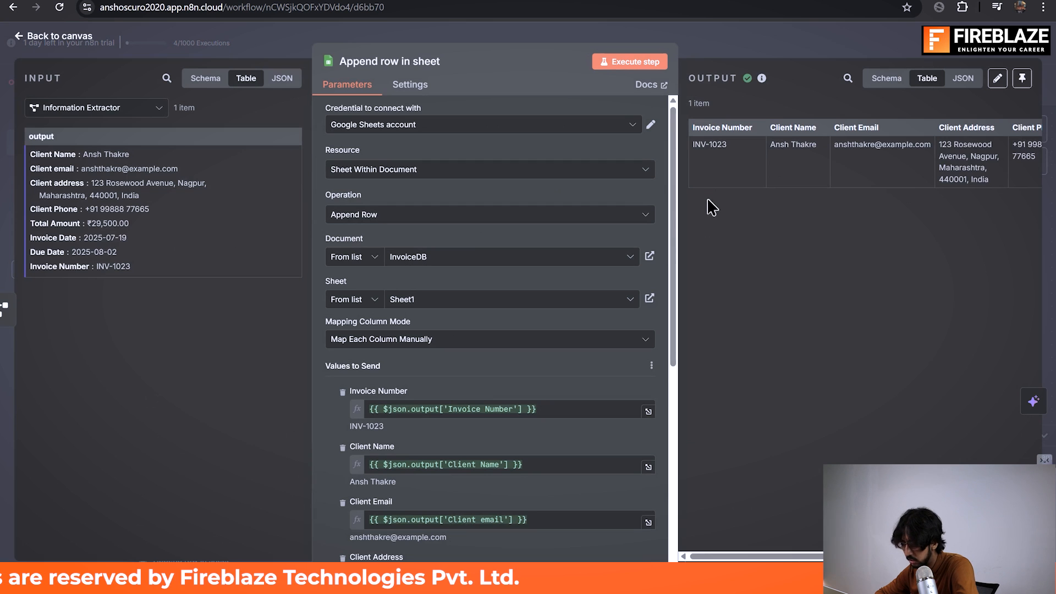
left_click(530, 204)
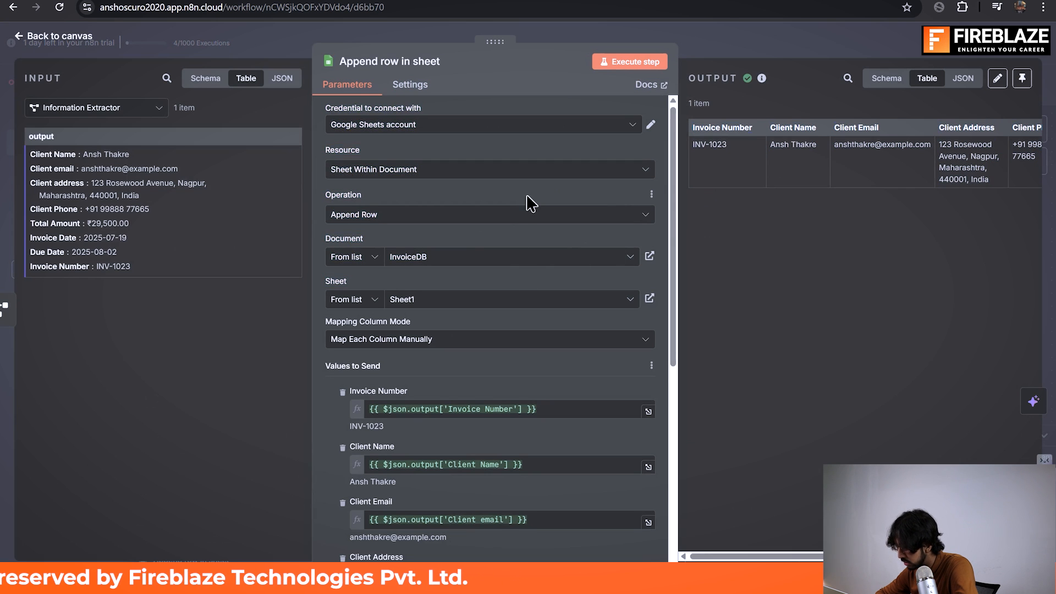
scroll(529, 204, "down", 3)
scroll(528, 204, "down", 4)
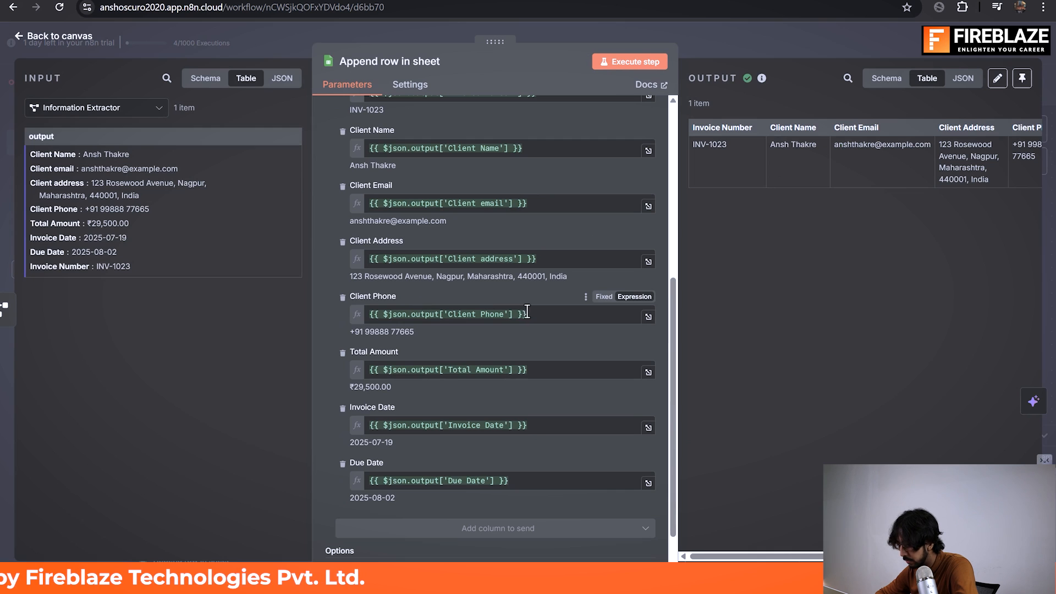
left_click(527, 312)
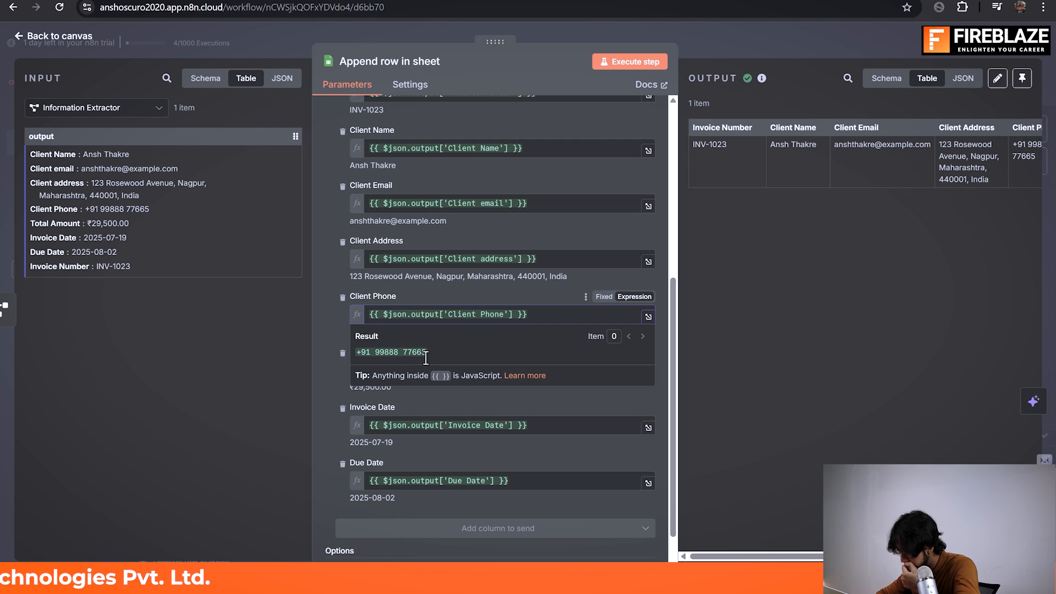
Step: Switch to the InvoiceDB spreadsheet and remove the leading =E4 from the Client Phone value in cell E2
key("alt+Tab")
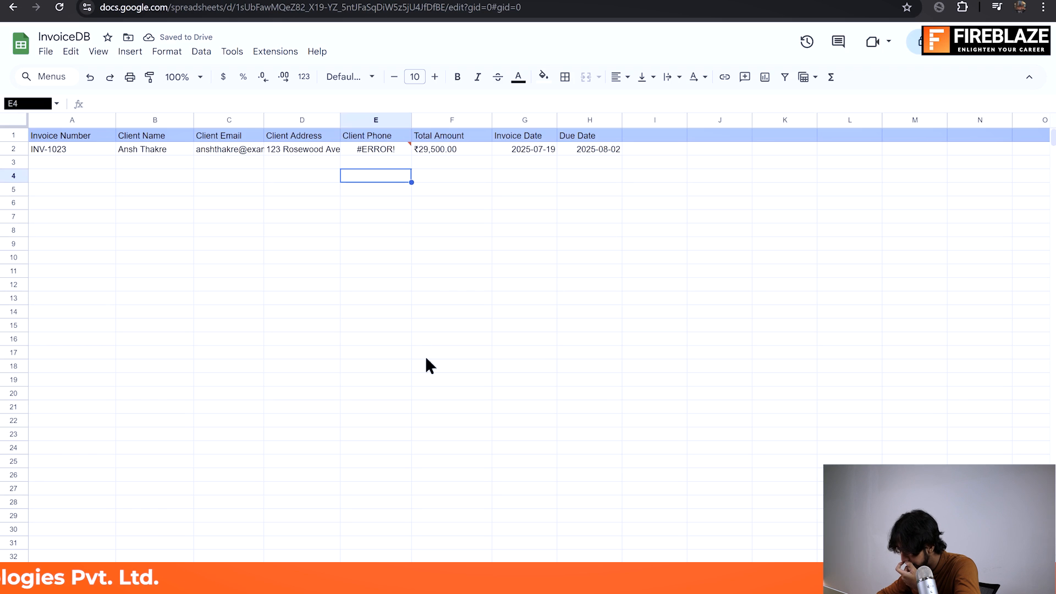
double_click(389, 147)
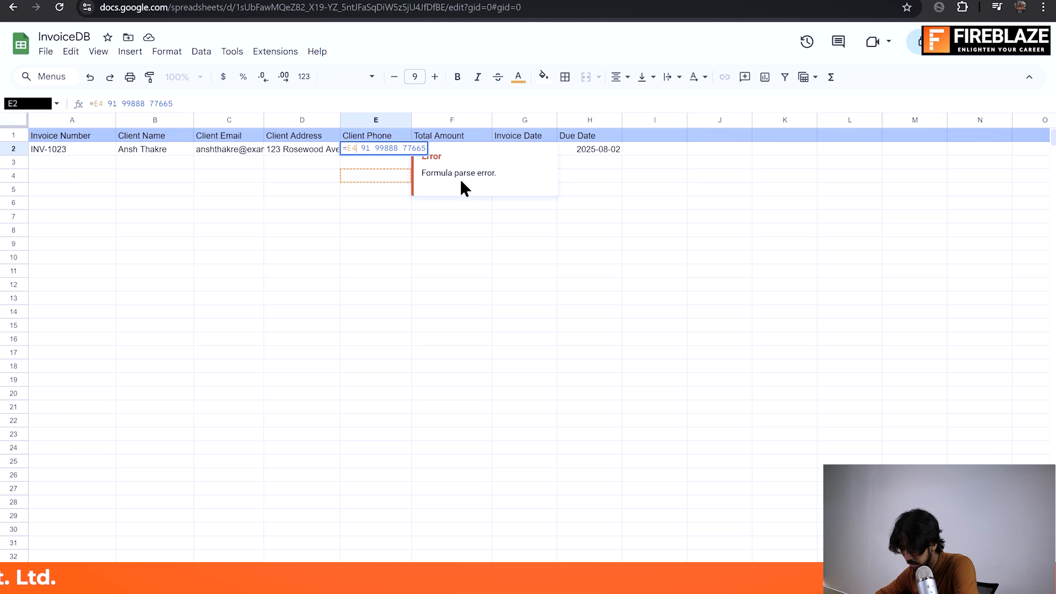
key("BackSpace")
key("BackSpace")
key("BackSpace")
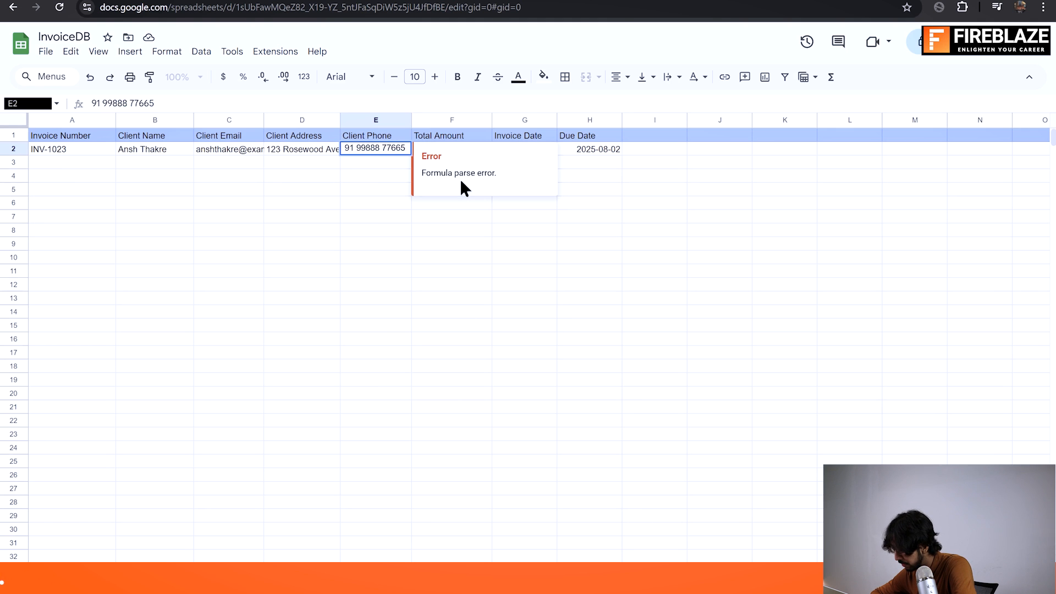
left_click(398, 175)
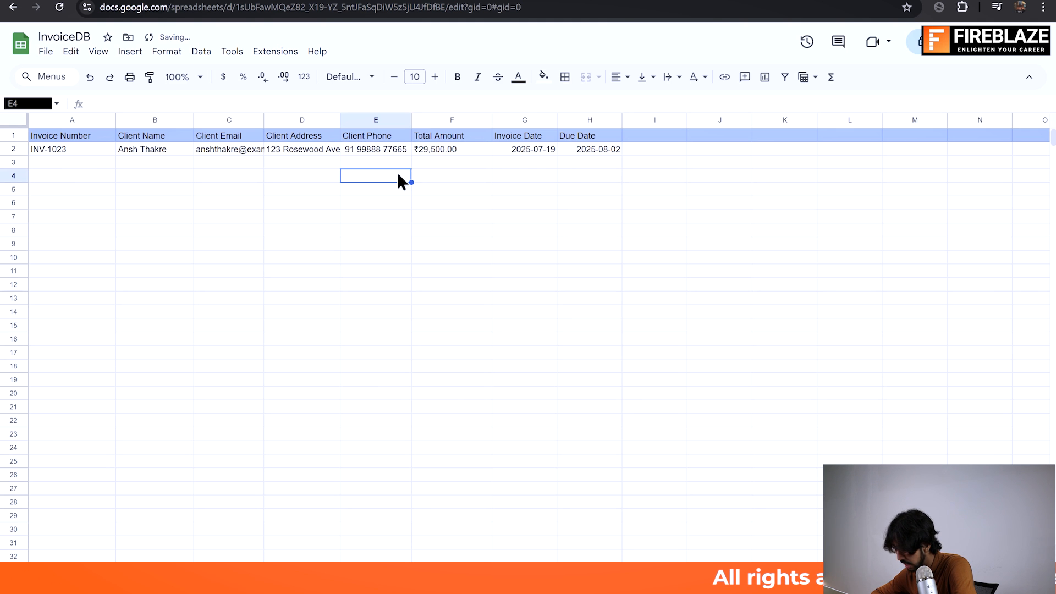
Step: Compare the extractor's Client Phone output in n8n with cell E2 of the InvoiceDB spreadsheet
key("alt+Tab")
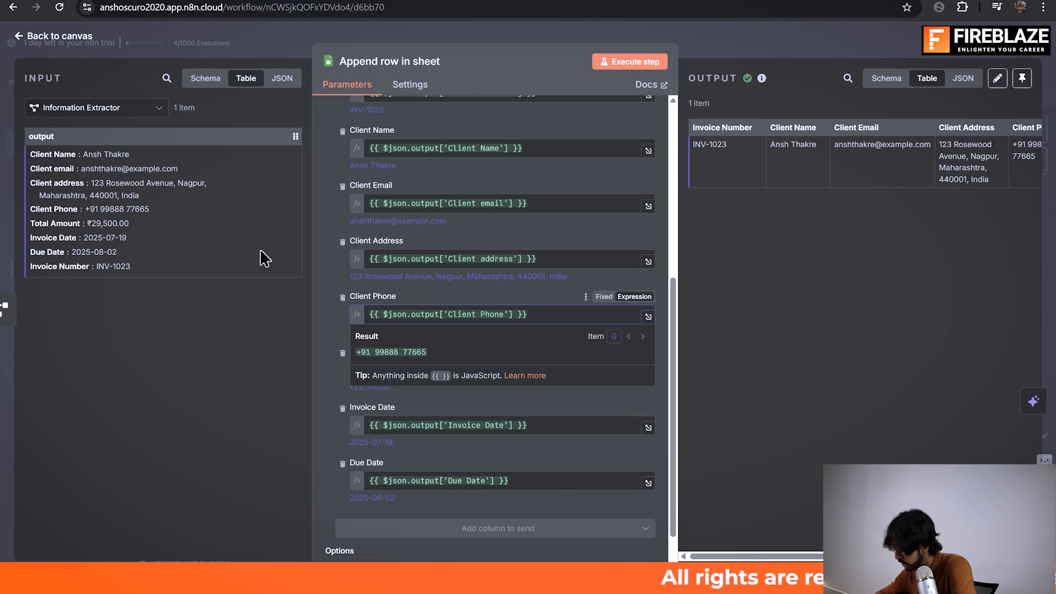
key("alt+Tab")
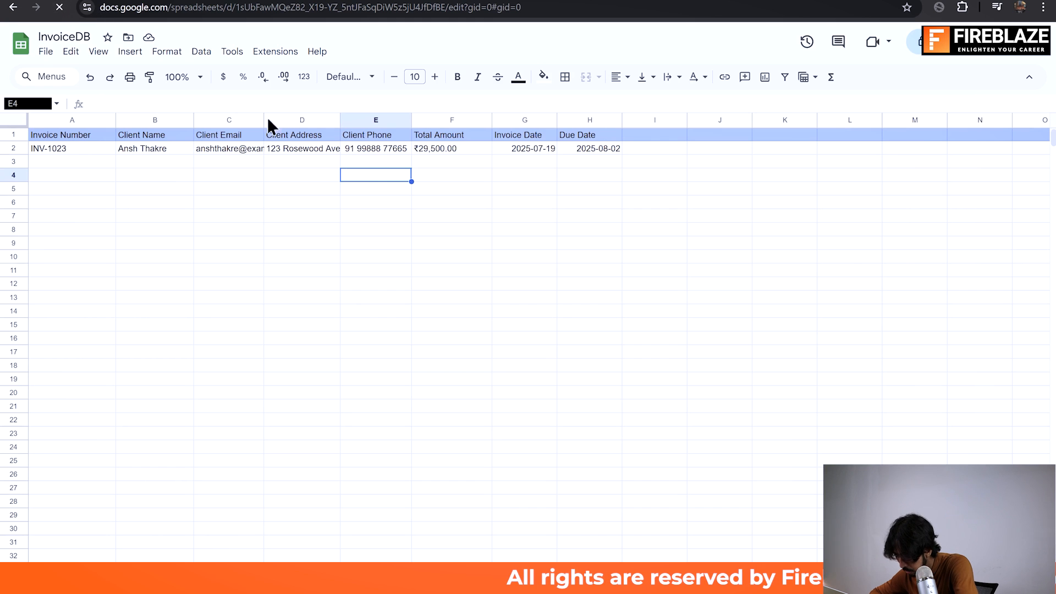
left_click(364, 150)
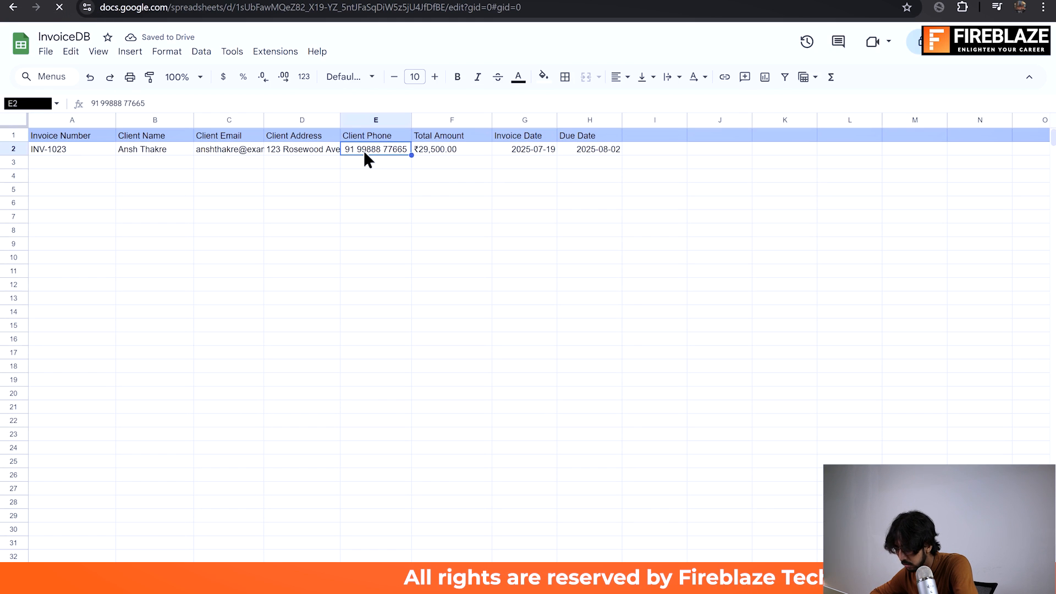
Step: Clear the Client Phone mapping in n8n's Append row in sheet node and execute the node
key("alt+Tab")
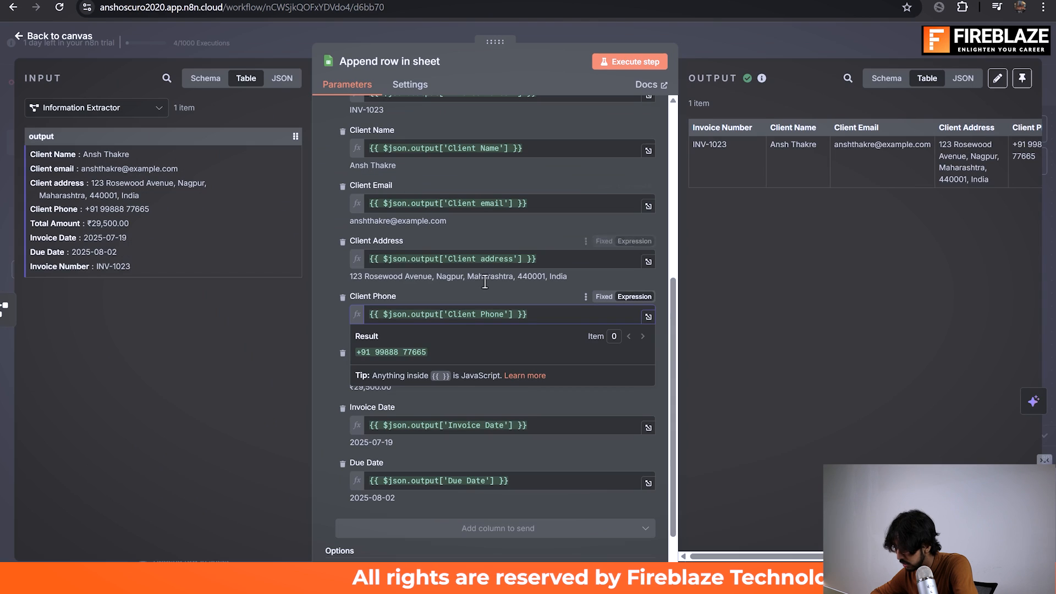
left_click_drag(569, 315, 495, 314)
left_click_drag(345, 319, 242, 324)
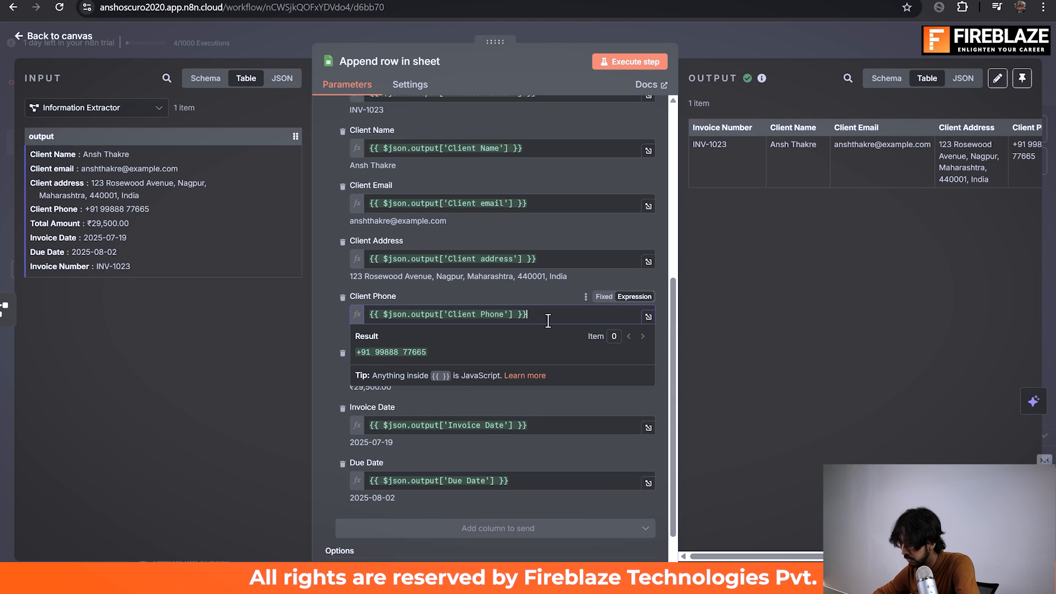
left_click_drag(549, 319, 445, 294)
key("BackSpace")
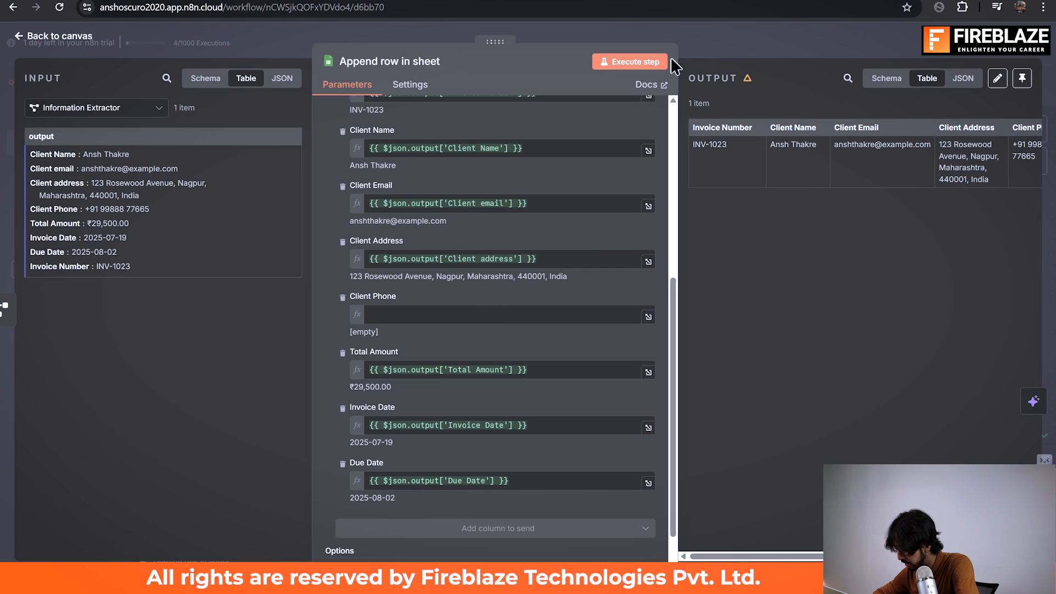
left_click(646, 60)
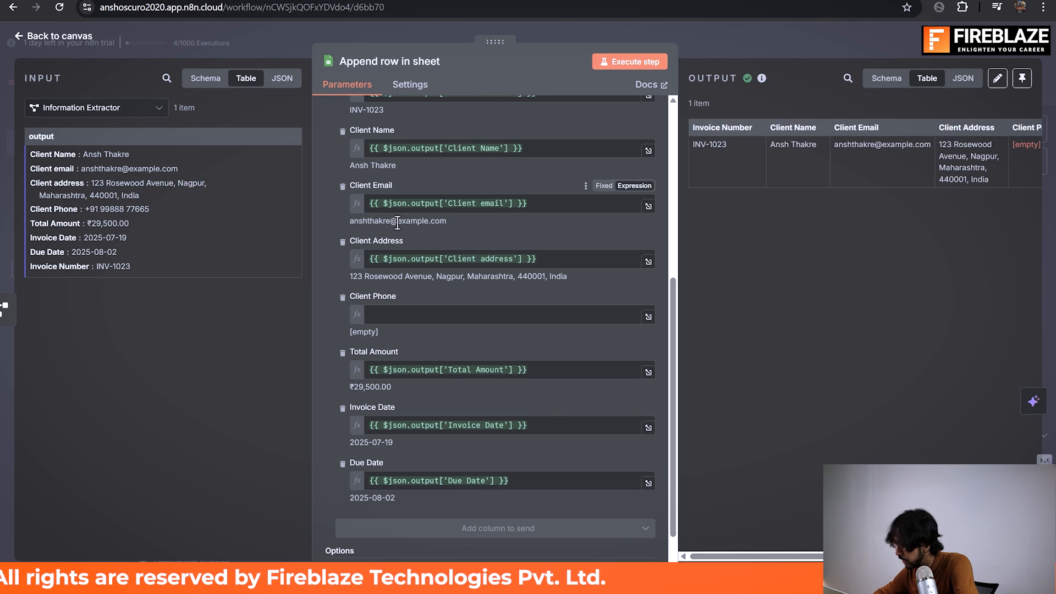
Step: Check the Client Address and Client Phone cells of row 3 in the InvoiceDB spreadsheet
key("alt+Tab")
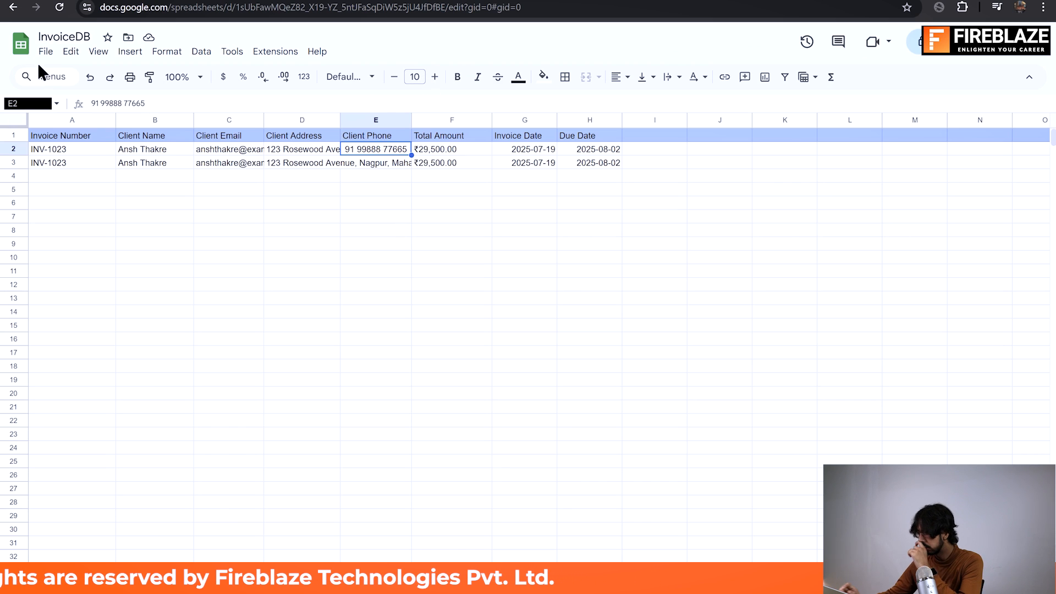
left_click(345, 173)
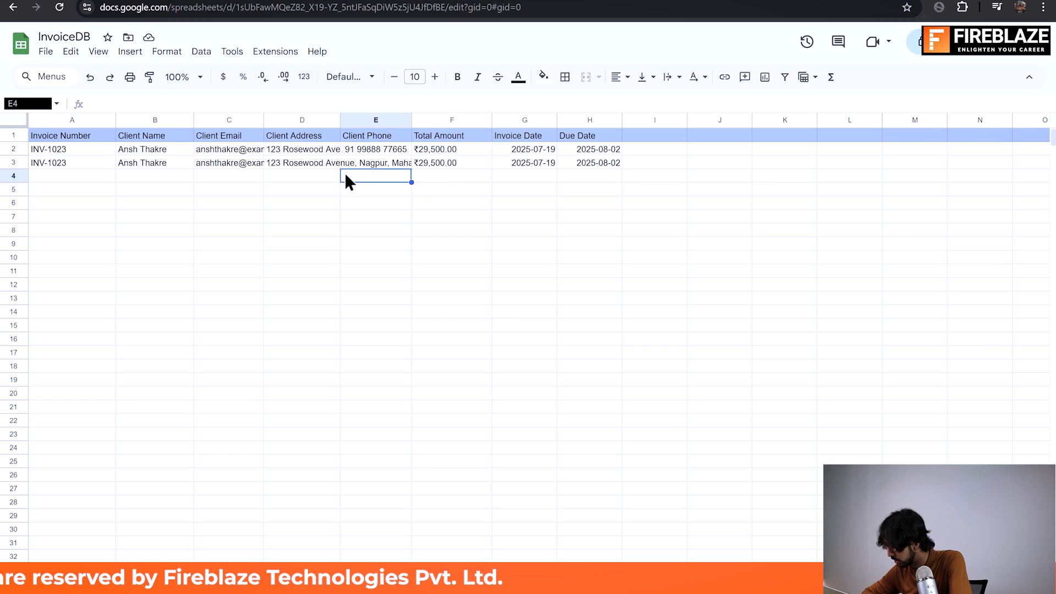
left_click(312, 176)
left_click(319, 160)
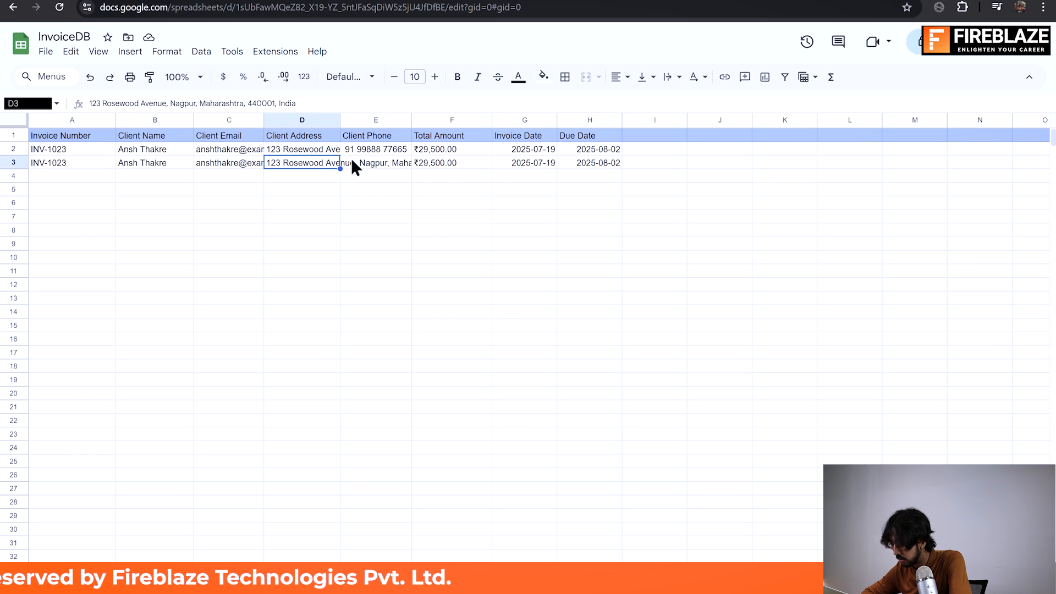
left_click(368, 158)
left_click(378, 191)
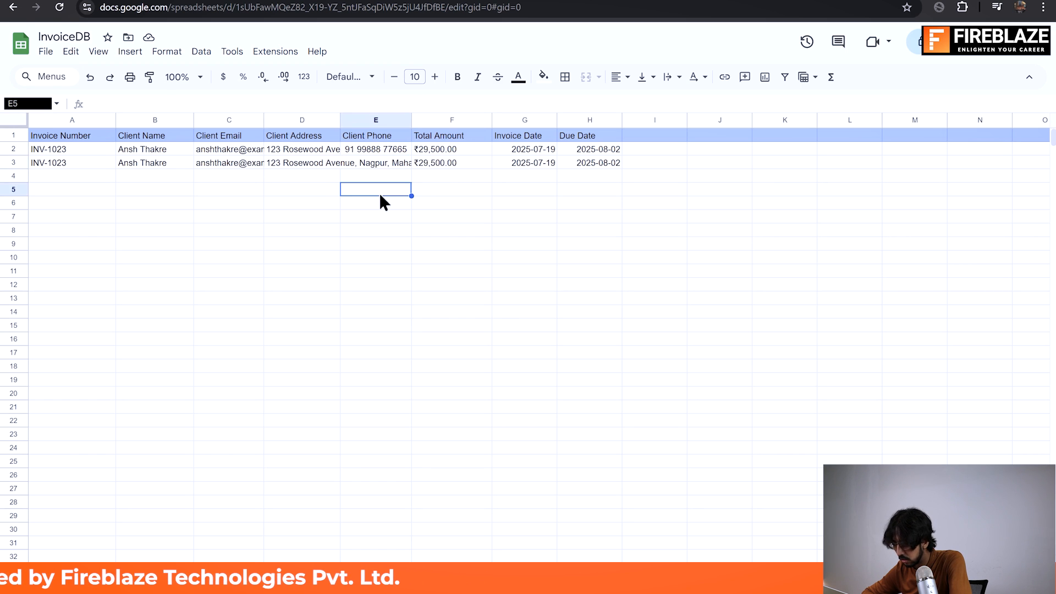
Step: Switch back to n8n, map the extractor's Client Phone output to the Client Phone column, and execute the node
key("alt+Tab")
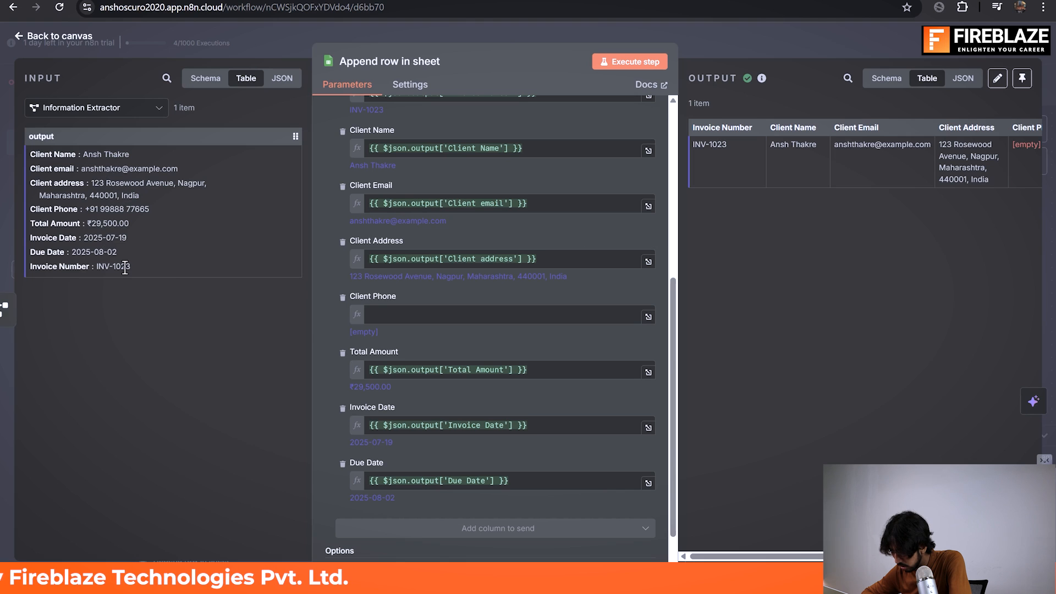
left_click_drag(51, 207, 448, 315)
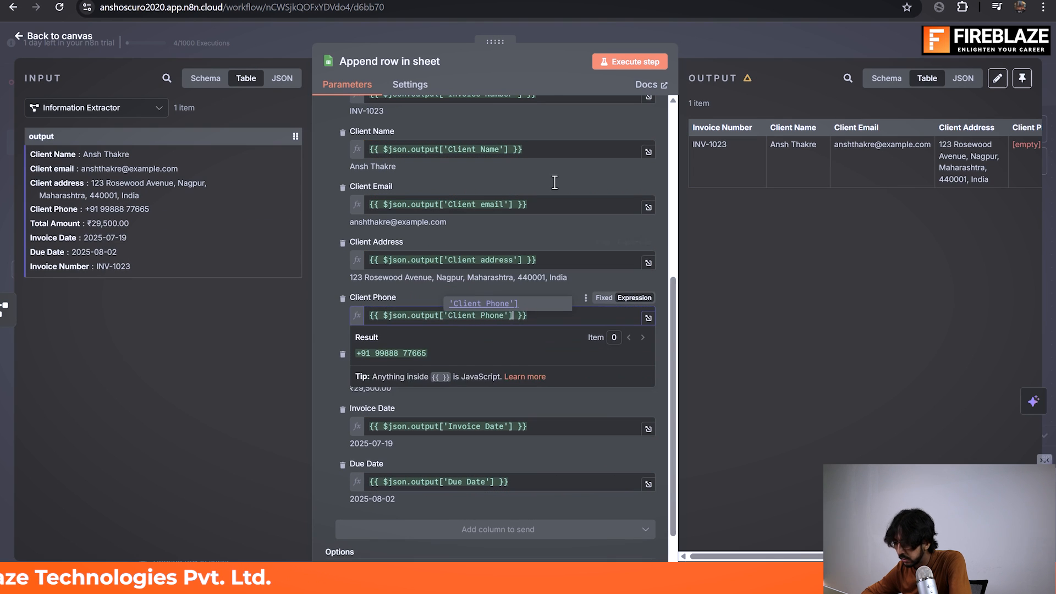
left_click(645, 61)
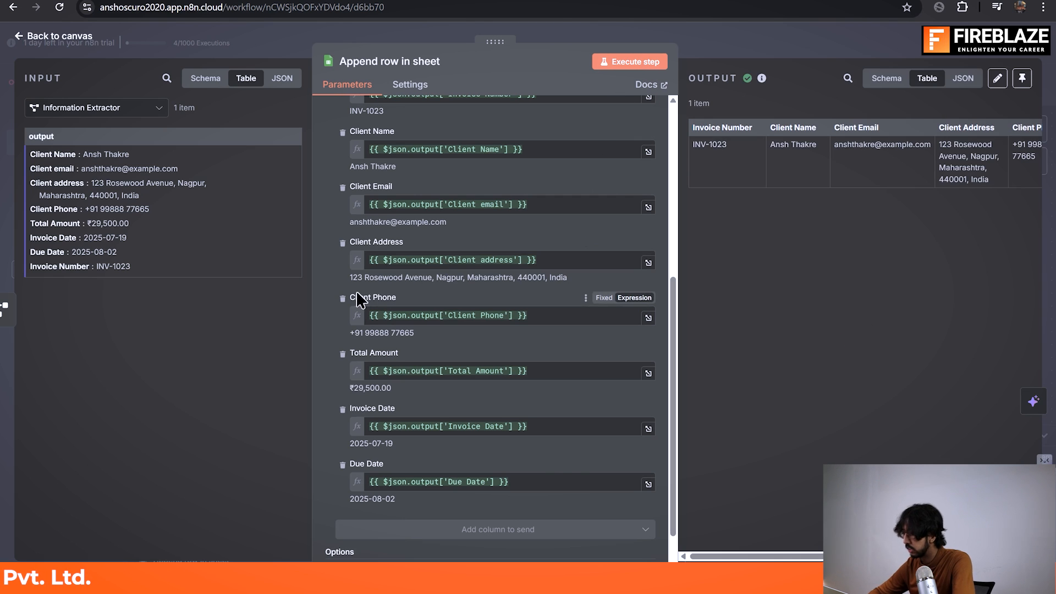
Step: Switch to the InvoiceDB spreadsheet and remove the leading plus sign from the client phone number in cell E4
key("alt+Tab")
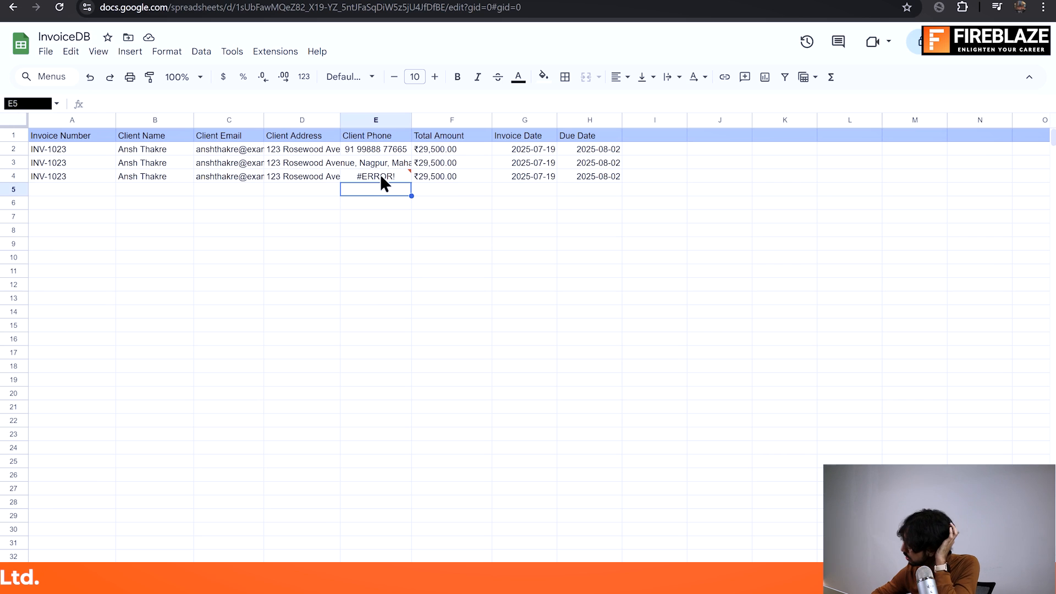
left_click(381, 176)
double_click(381, 176)
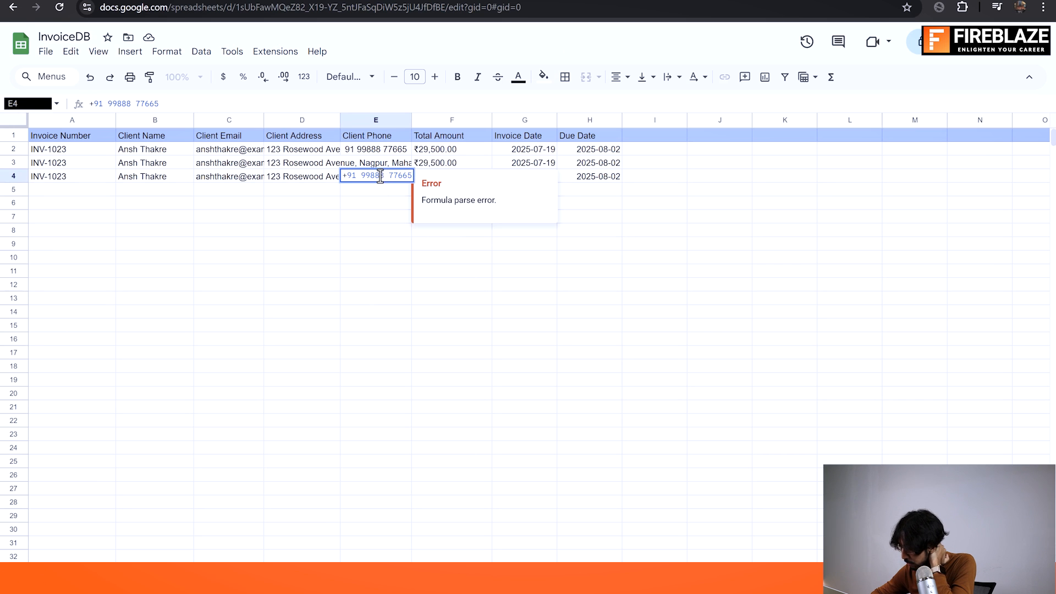
left_click(358, 176)
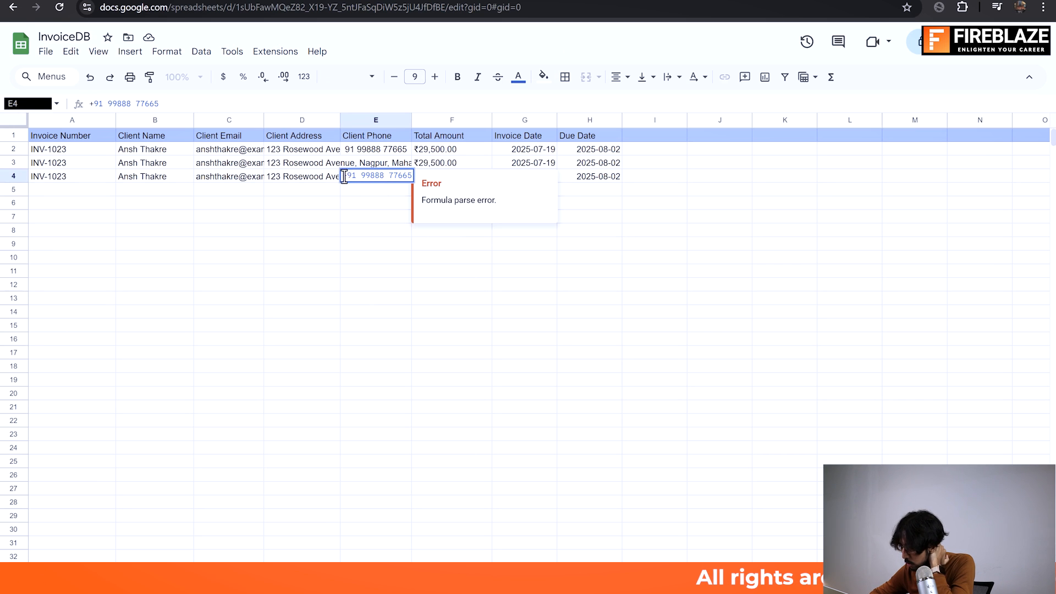
double_click(348, 177)
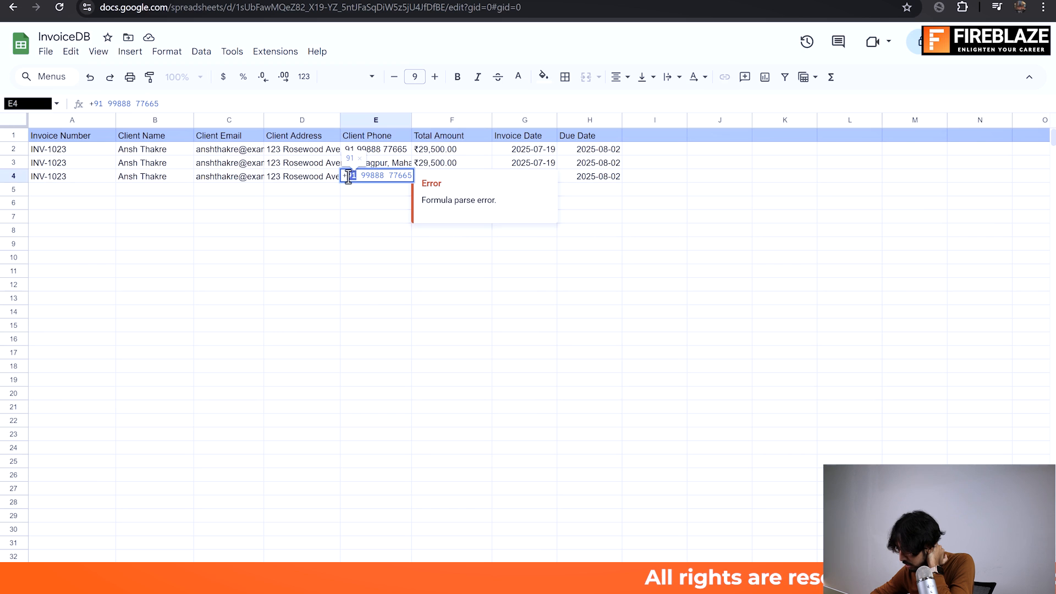
left_click(375, 193)
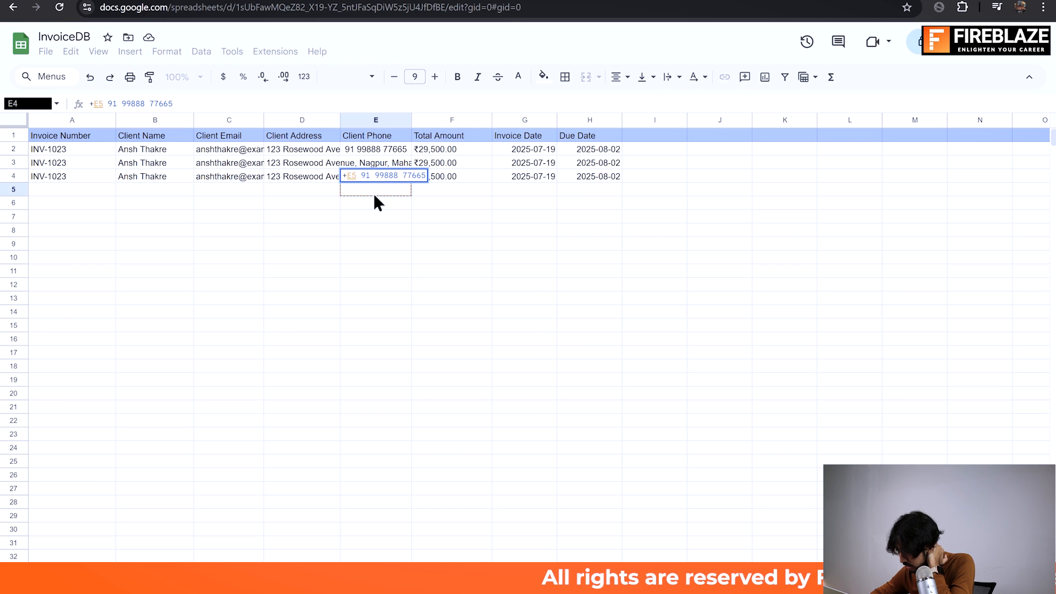
key("BackSpace")
key("BackSpace")
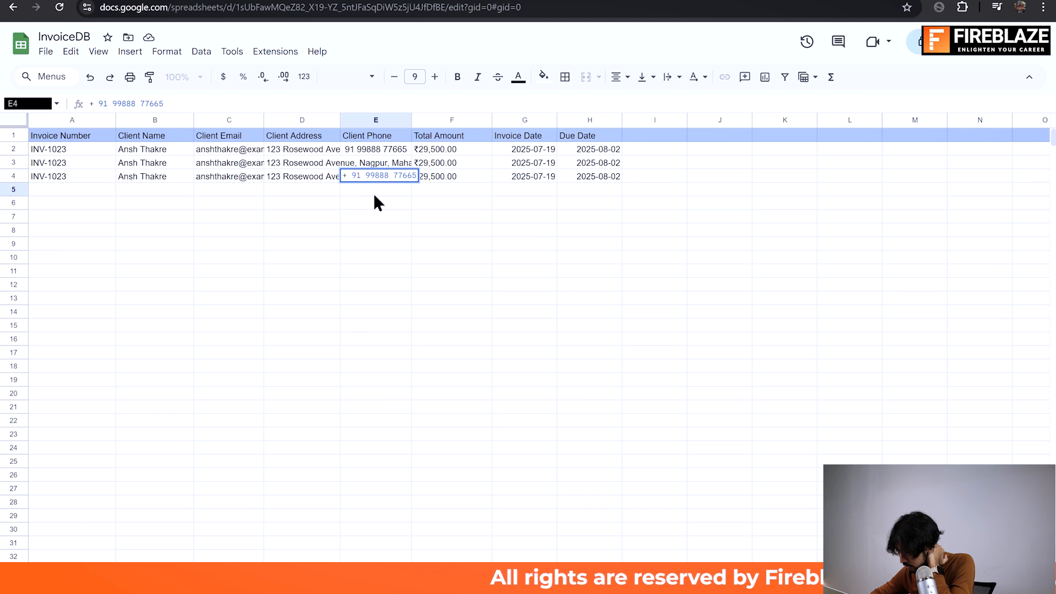
key("Return")
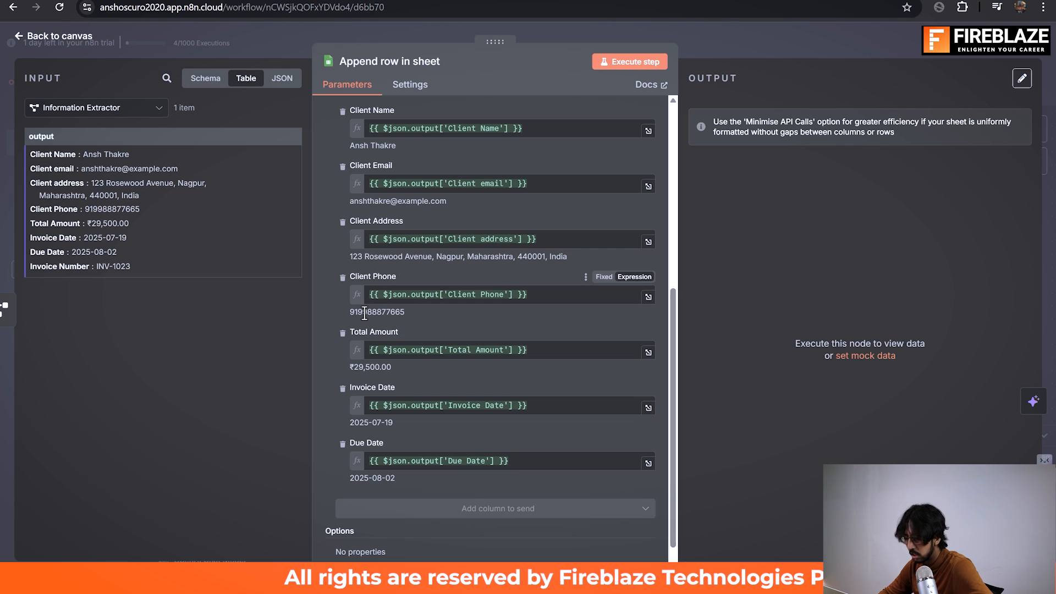
Step: Check the Client Phone value in n8n's Append row in sheet node and return to the canvas
double_click(395, 312)
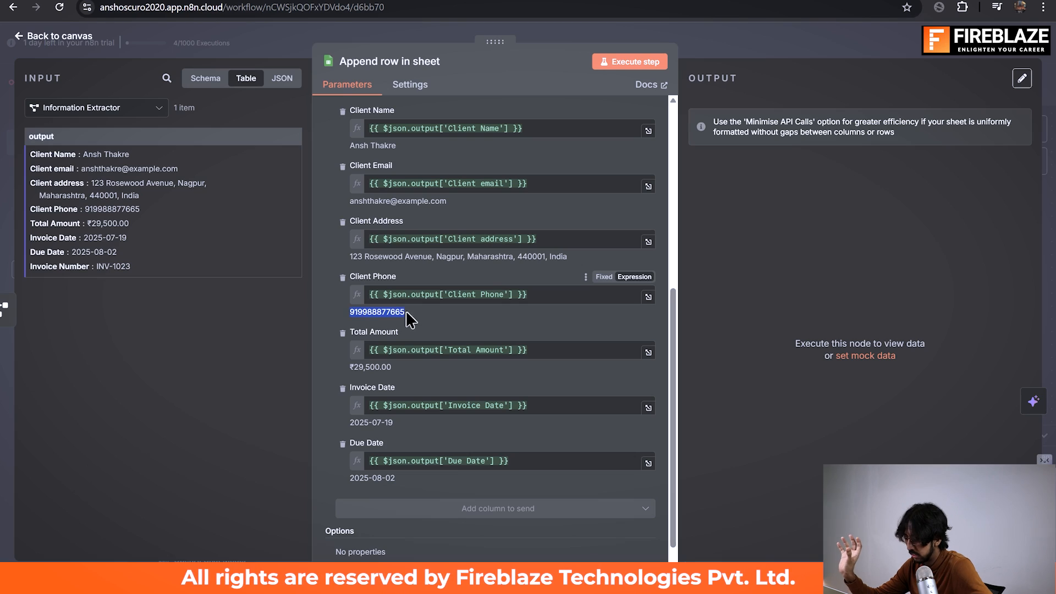
left_click(397, 313)
left_click(747, 36)
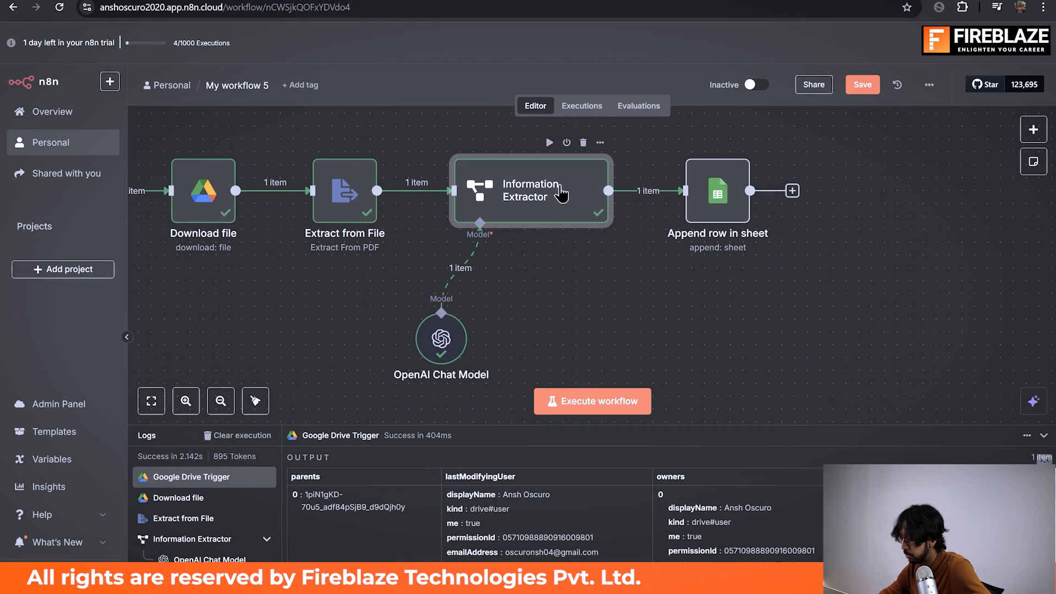
Step: Review the Client Phone description "do not include the plus sign" in the Information Extractor node and execute the node
double_click(546, 212)
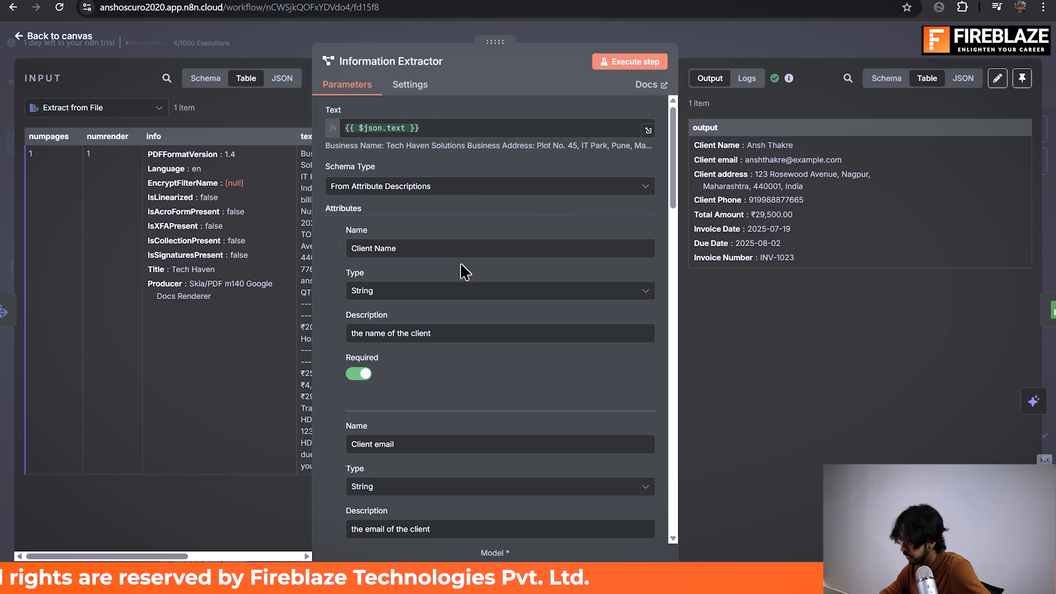
scroll(462, 266, "down", 4)
scroll(465, 272, "down", 1)
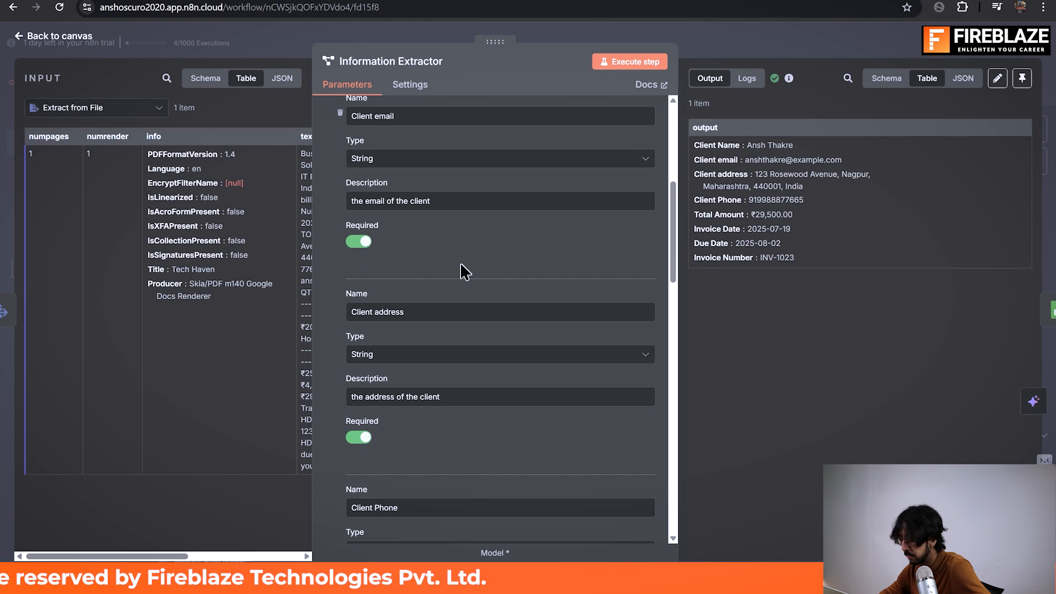
scroll(465, 272, "down", 3)
scroll(465, 272, "down", 3)
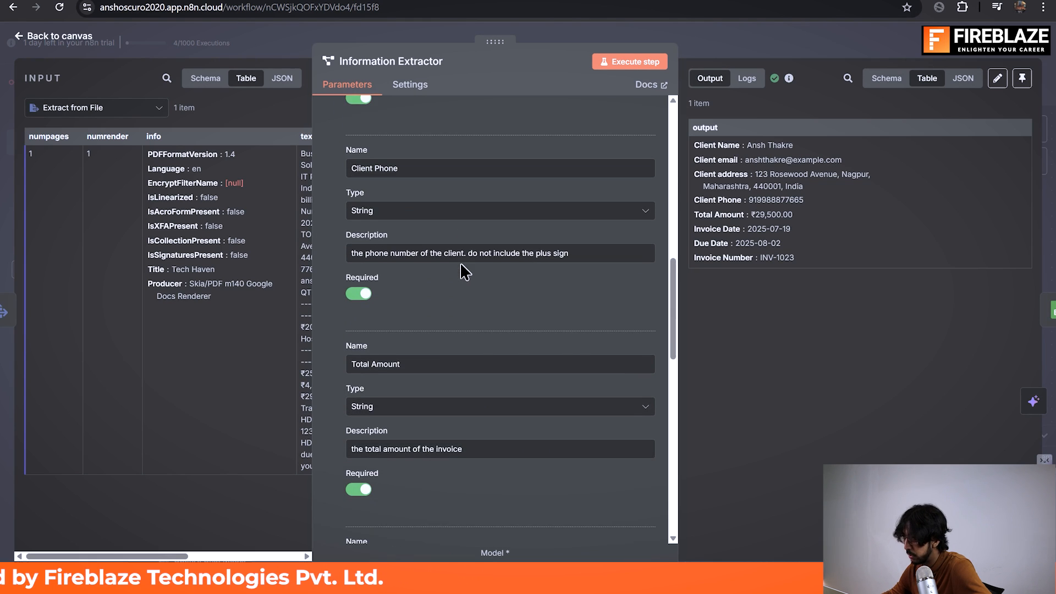
left_click_drag(570, 246, 462, 246)
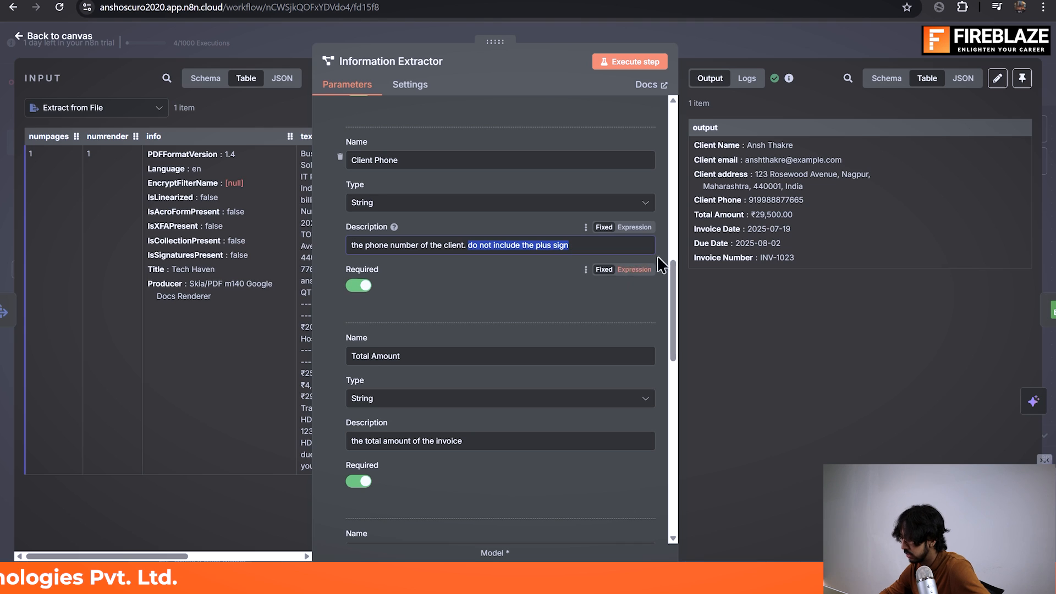
left_click_drag(749, 200, 821, 208)
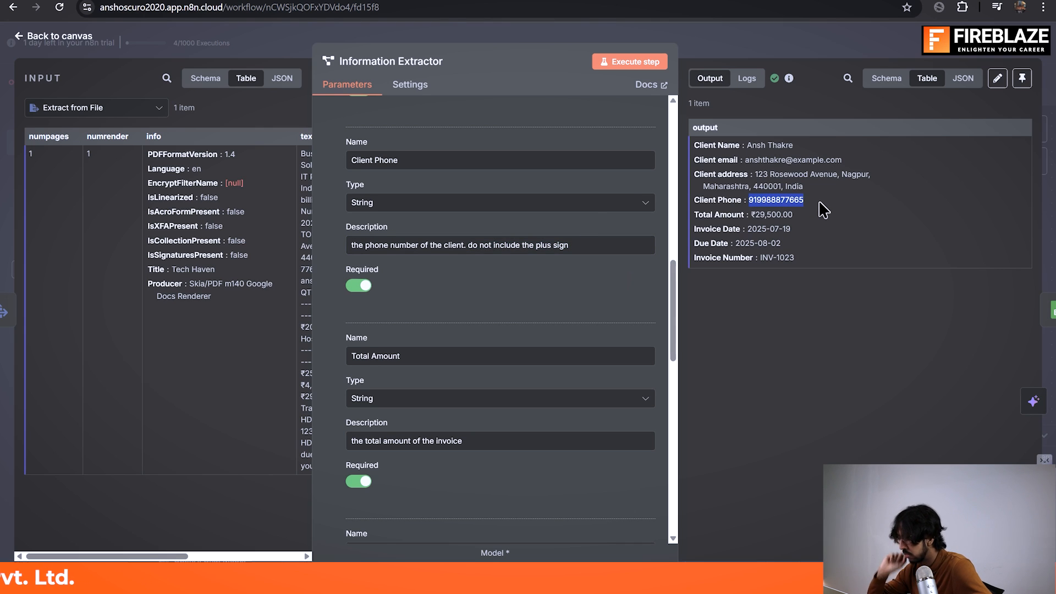
left_click(637, 59)
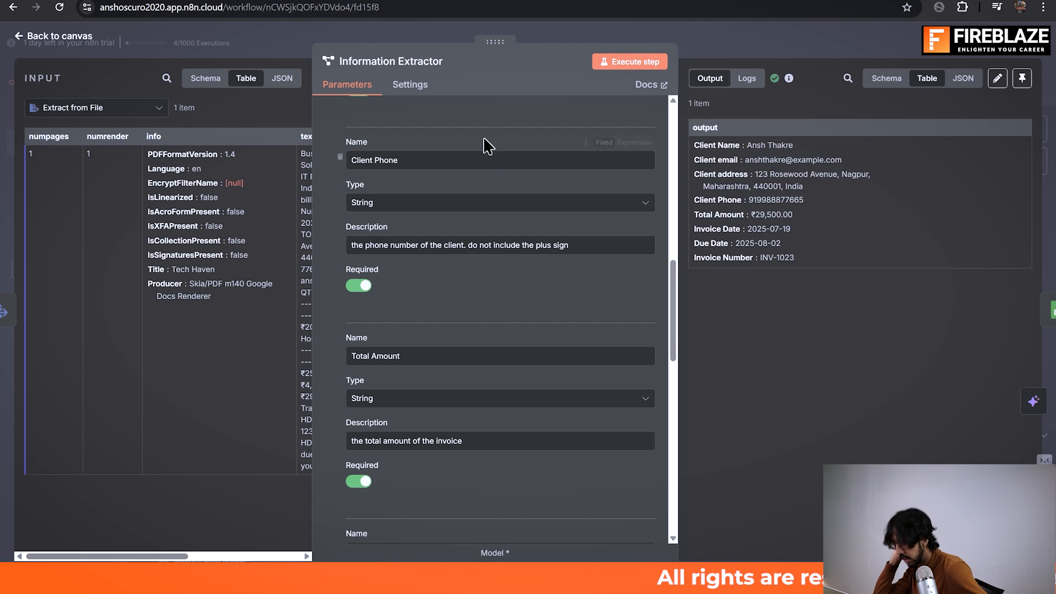
left_click(747, 34)
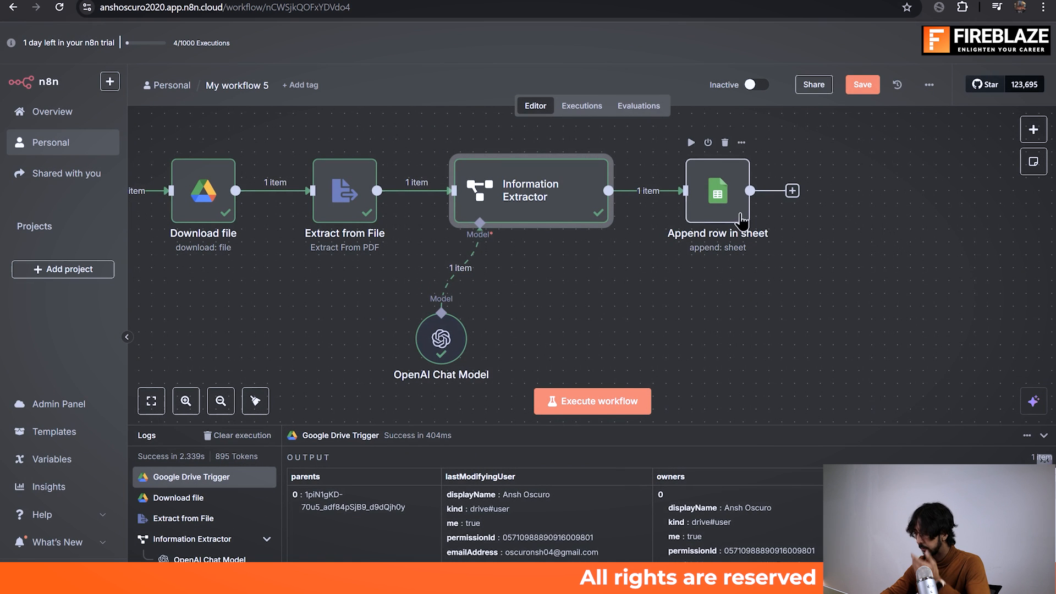
Step: Execute the Append row in sheet node and check the Client Phone cells of rows 5 and 6 in the InvoiceDB spreadsheet
left_click(691, 144)
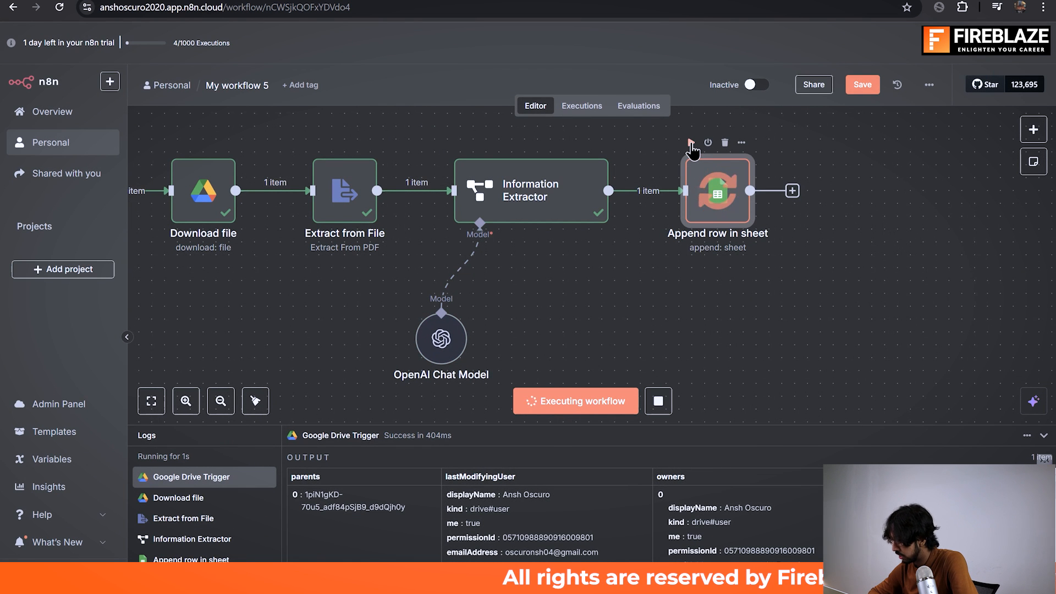
key("alt+Tab")
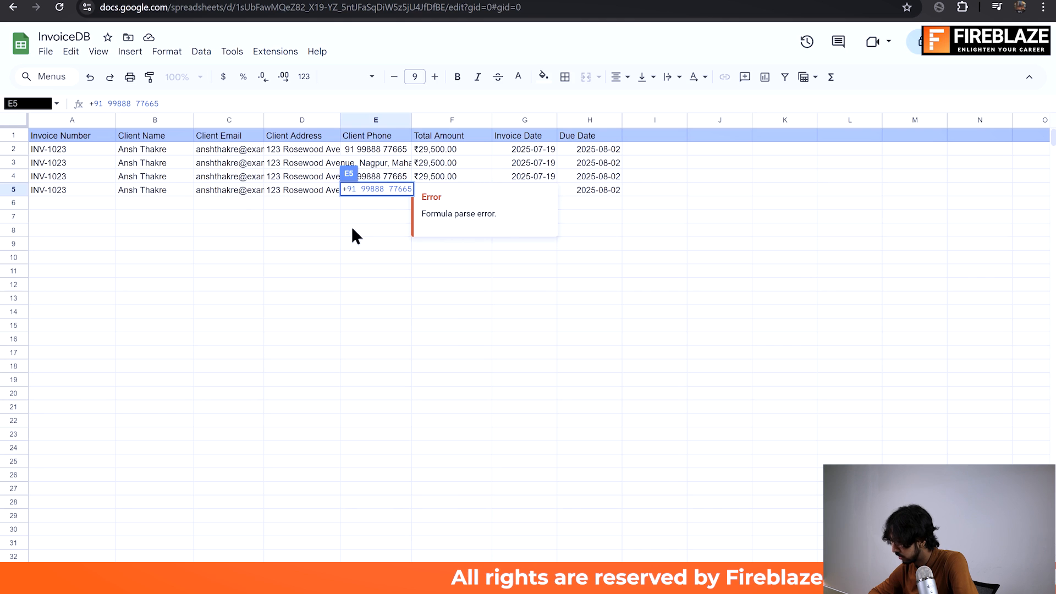
left_click(351, 230)
left_click(361, 190)
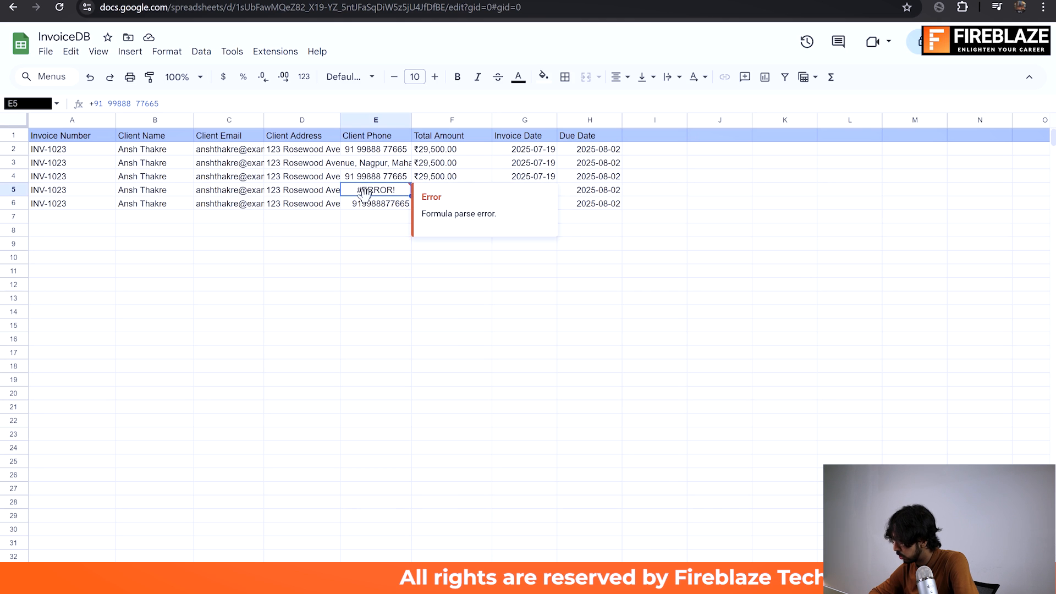
left_click(373, 203)
double_click(373, 203)
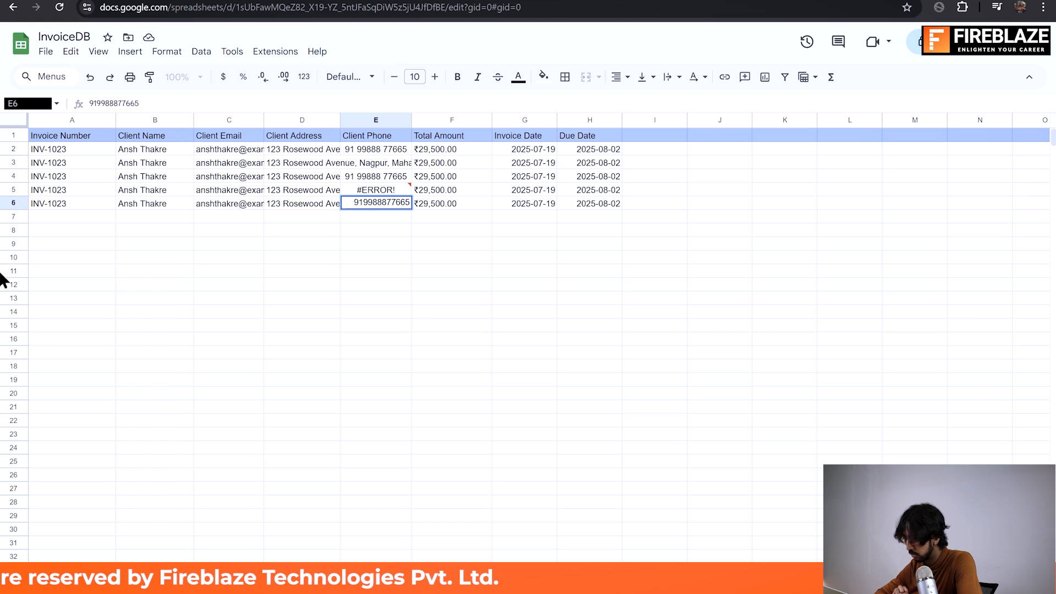
Step: Switch back to n8n and rename the Append row in sheet node to "Update DB"
key("alt+Tab")
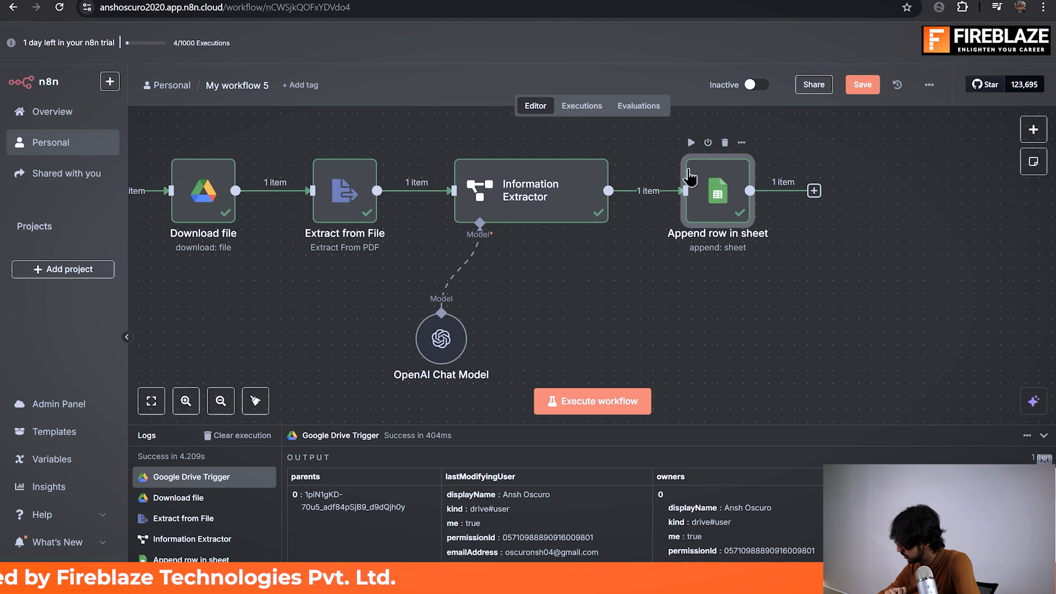
double_click(714, 164)
left_click(402, 60)
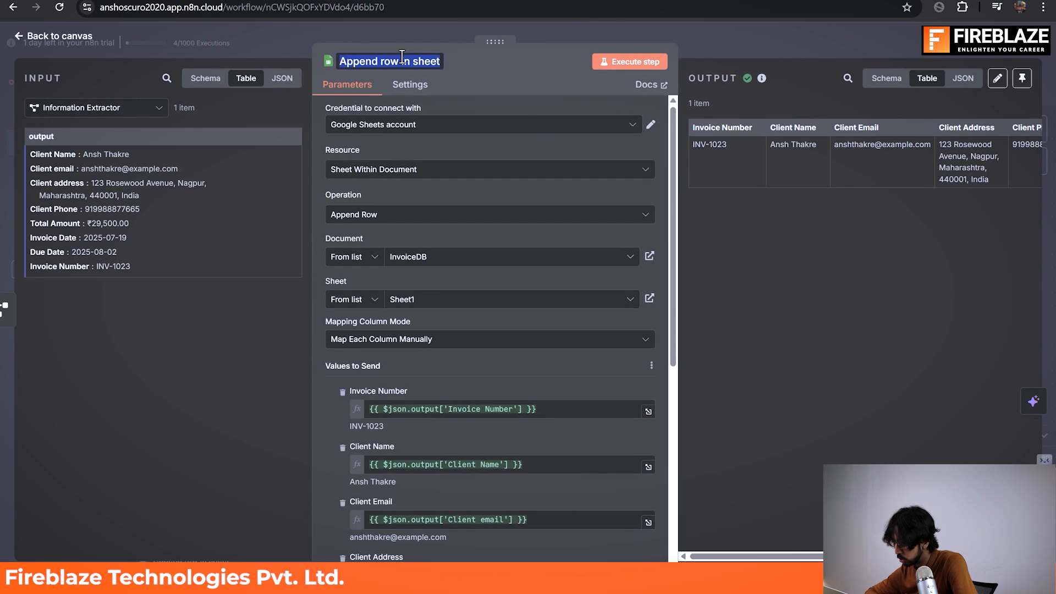
type("Update")
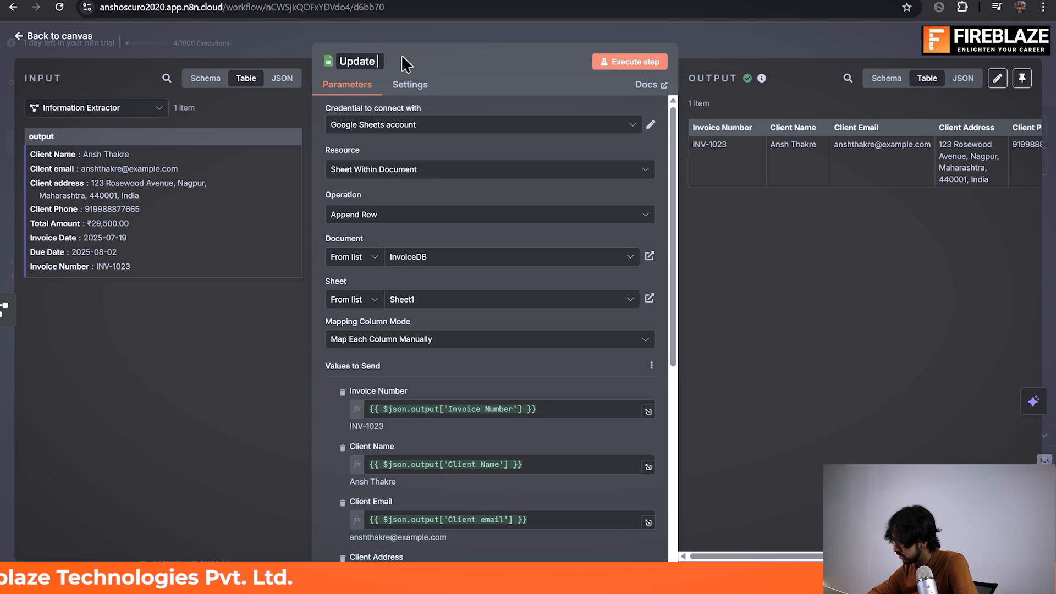
type(" R")
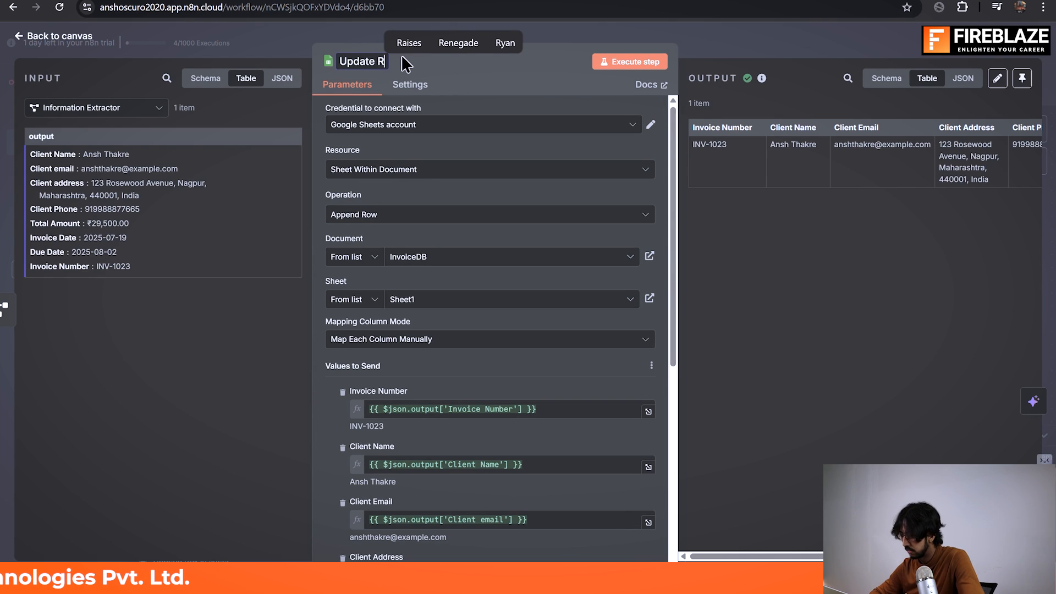
key("BackSpace")
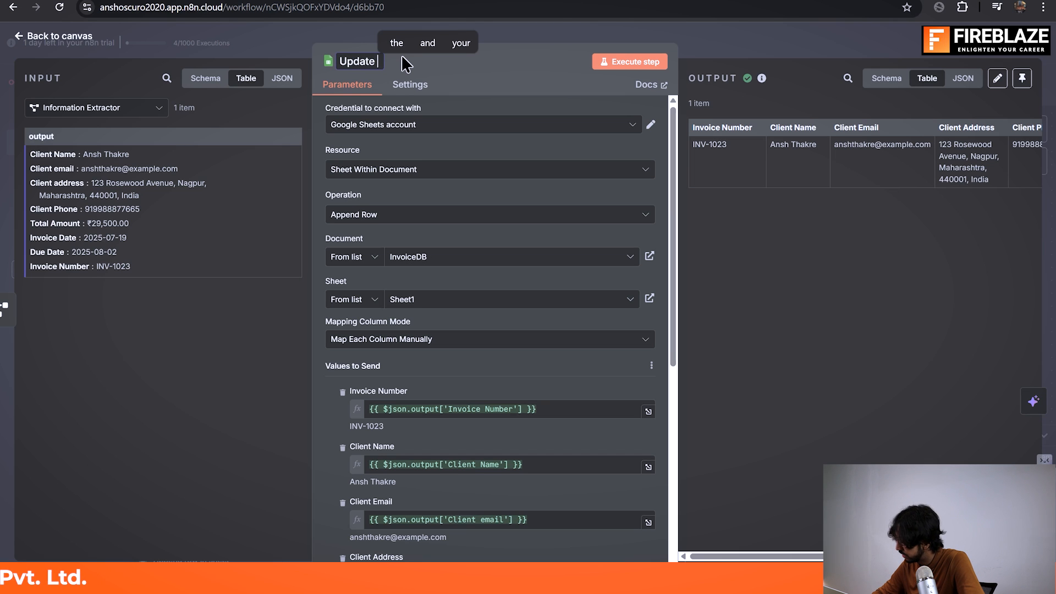
type("DB")
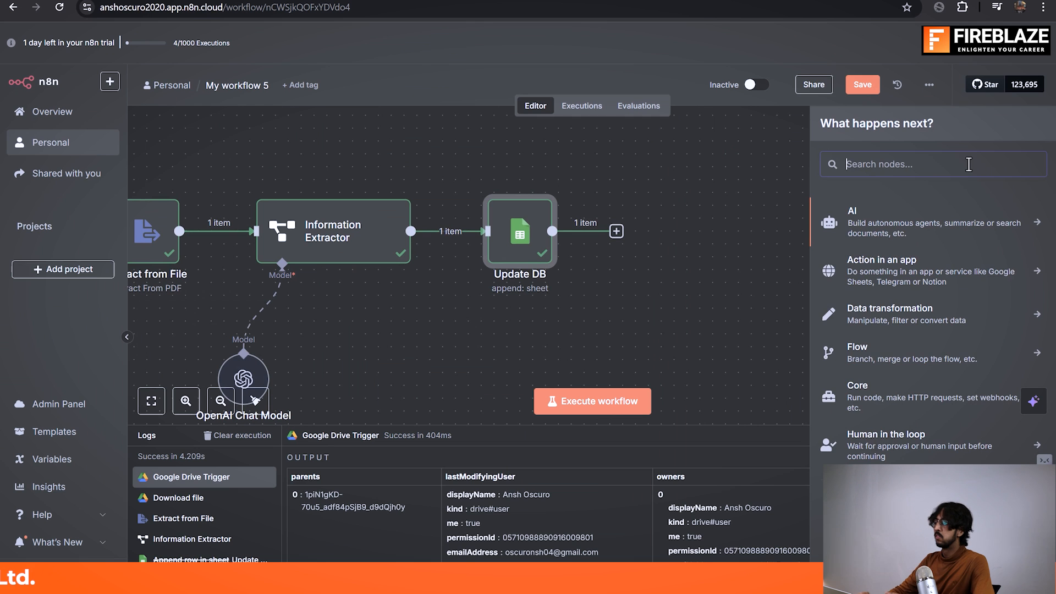
Step: Search for OpenAI as the node following Update DB and open its list of actions
type("OpenA")
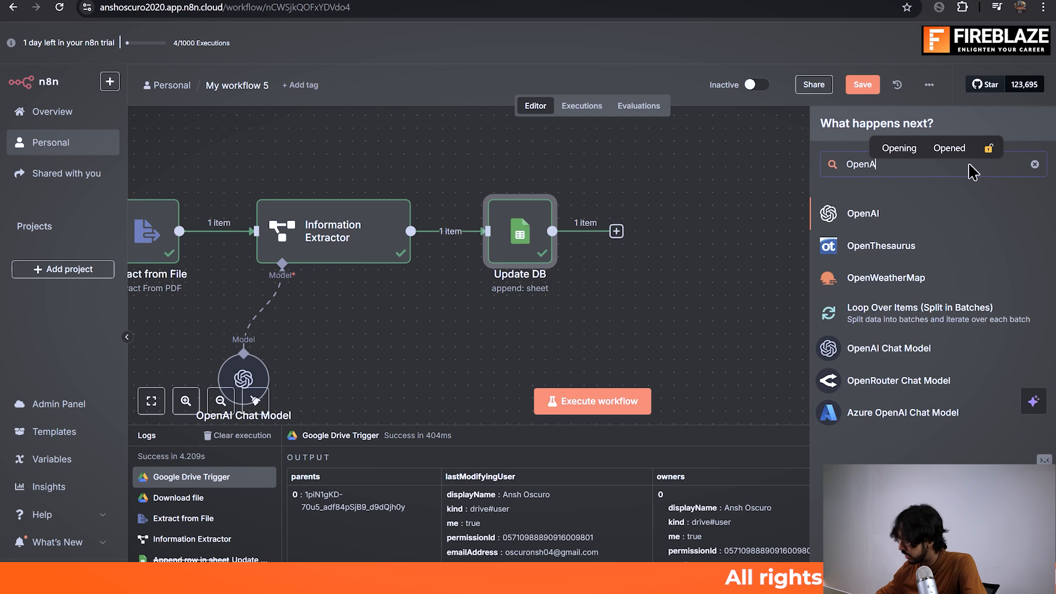
left_click(930, 215)
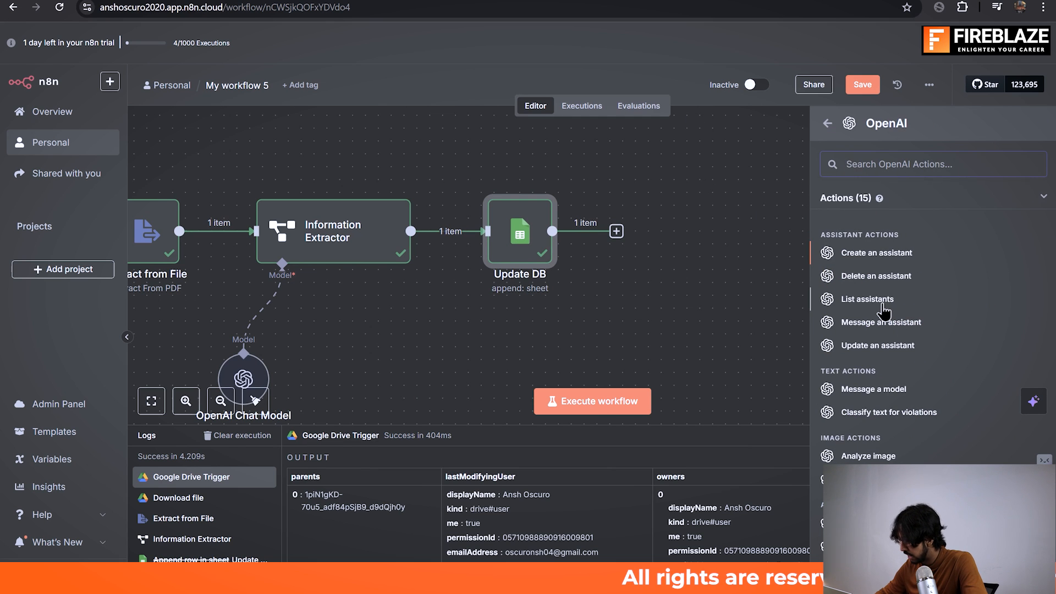
Step: Switch to the Excalidraw diagram and change the "Email Template" label below the Craft Email box to "System Prompt"
key("alt+Tab")
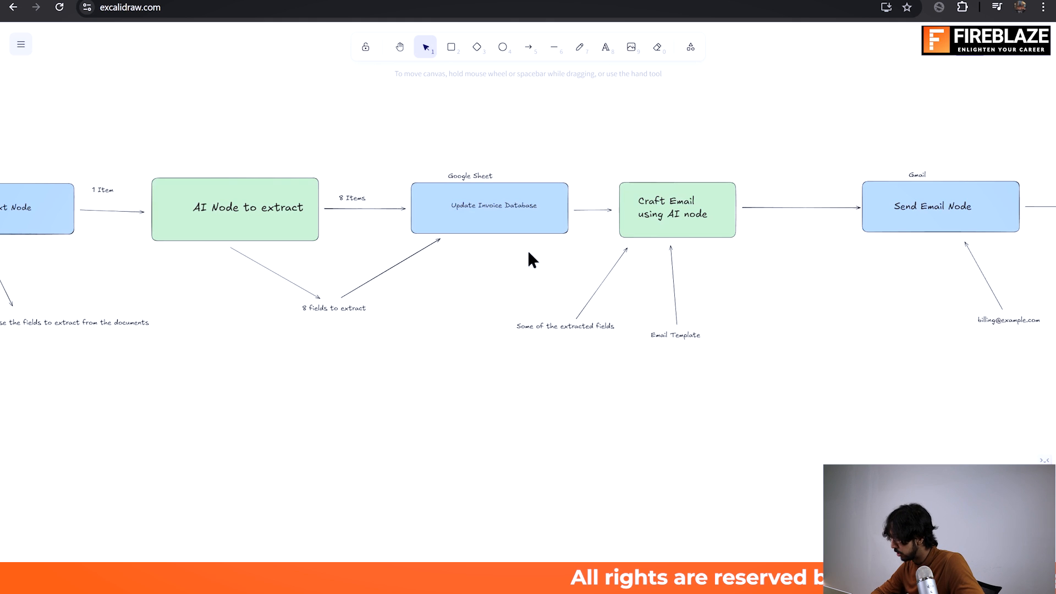
scroll(550, 247, "right", 2)
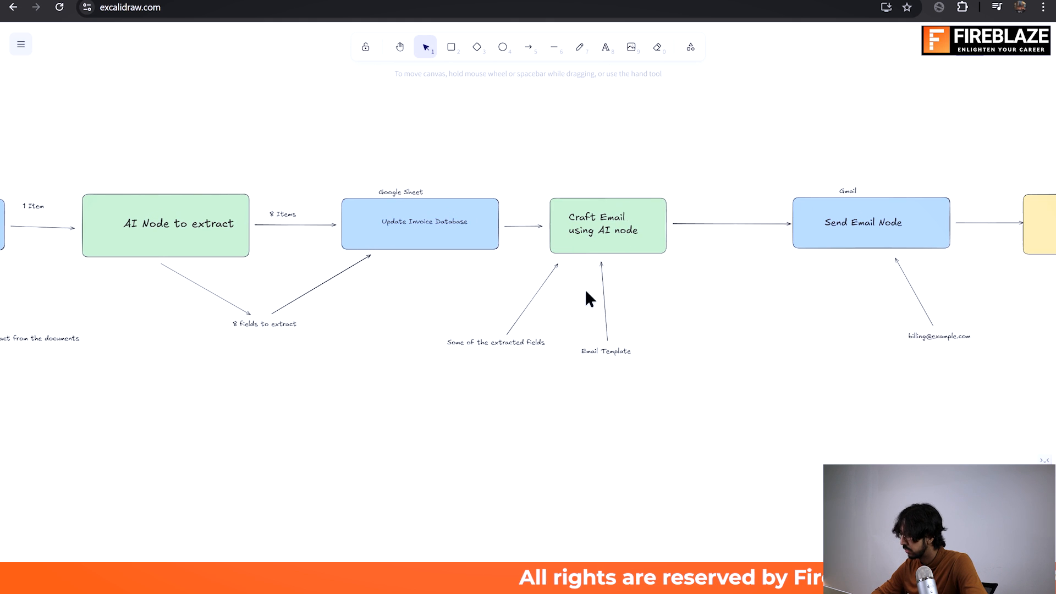
scroll(642, 258, "up", 5)
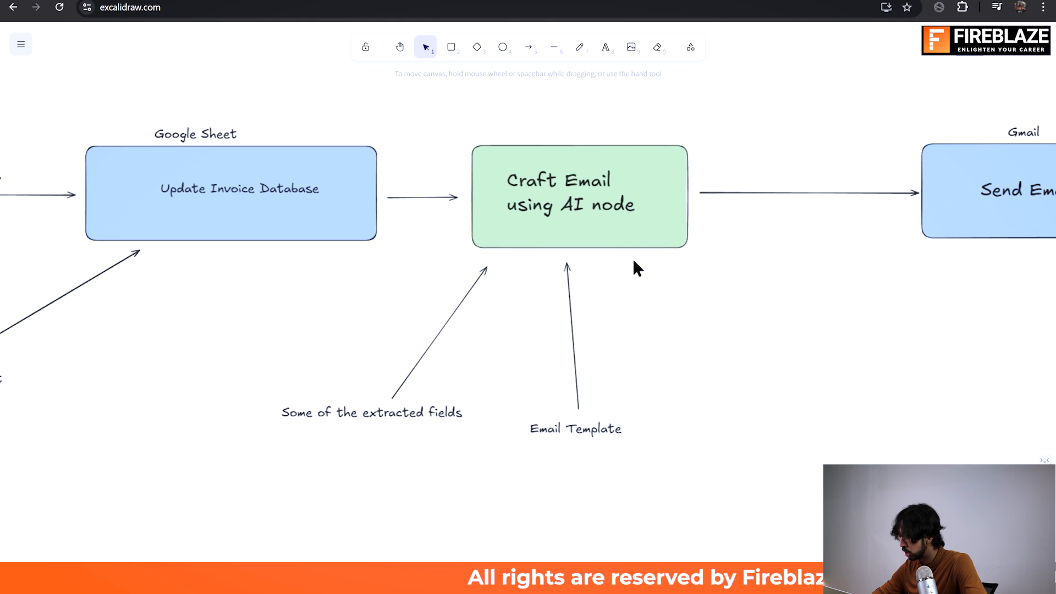
left_click(596, 434)
double_click(593, 430)
type("System Prompt")
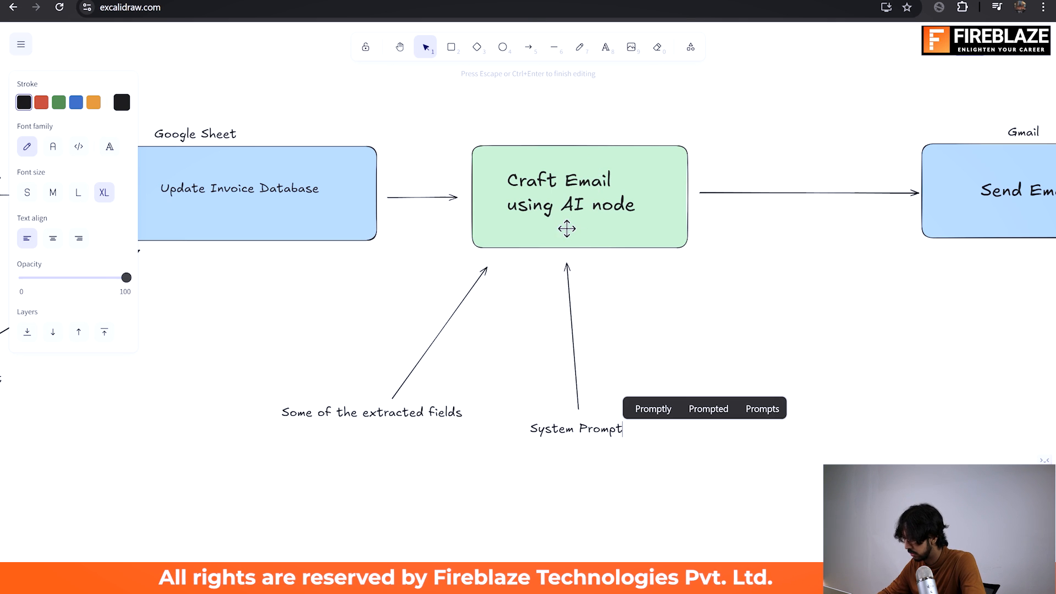
Step: Switch back to n8n, add OpenAI's Message a model action after Update DB, and return to the canvas
key("alt+Tab")
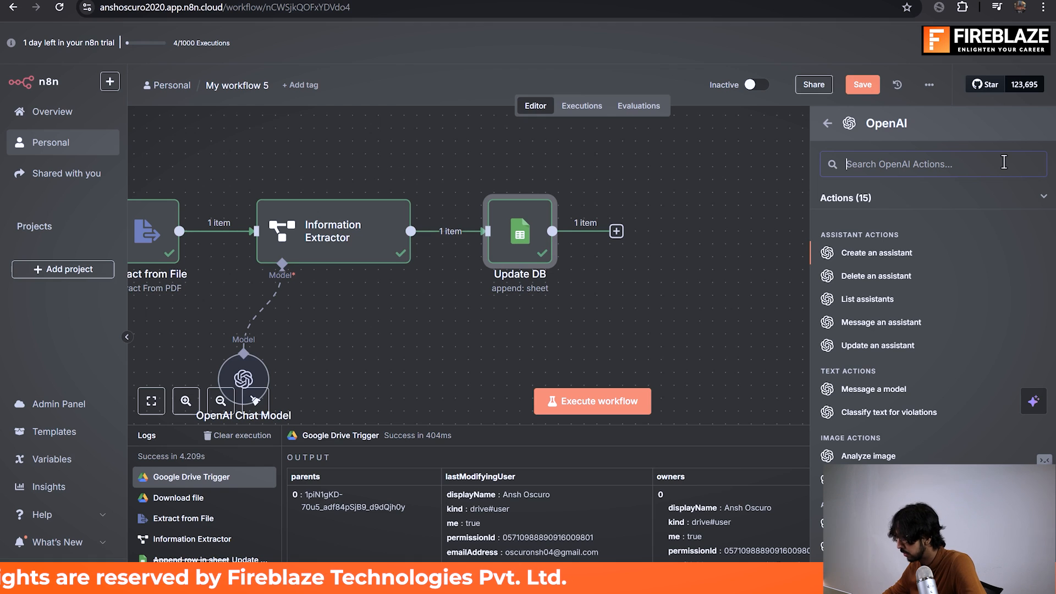
left_click(890, 390)
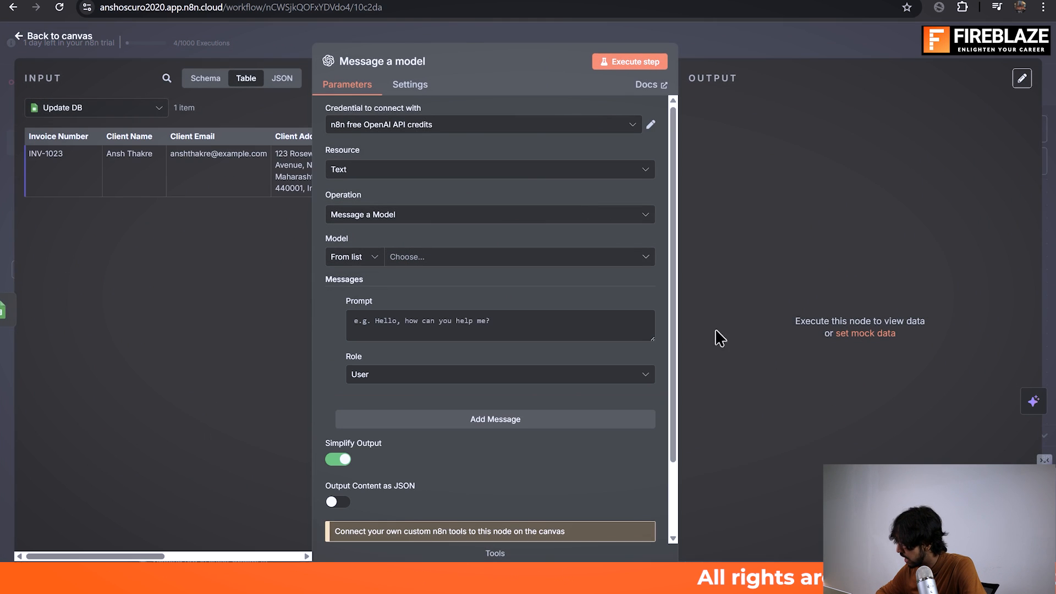
scroll(512, 223, "down", 3)
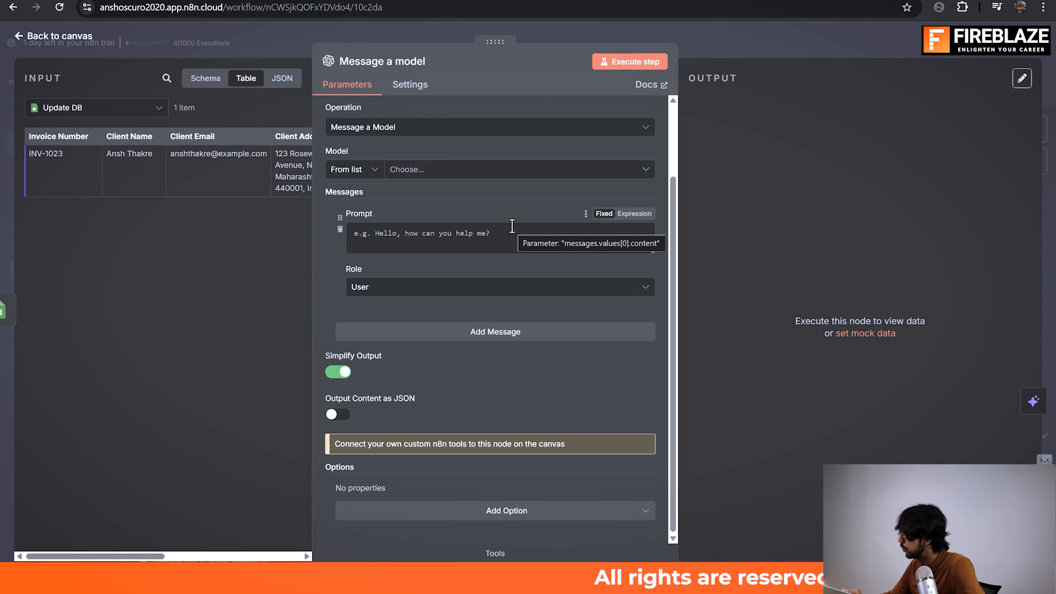
left_click(761, 38)
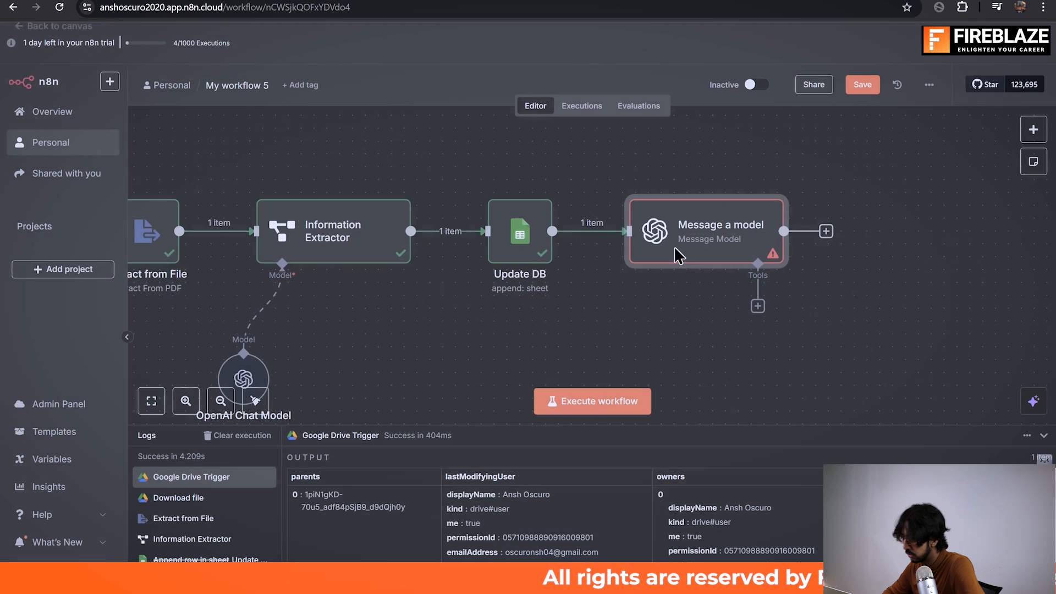
scroll(698, 248, "right", 1)
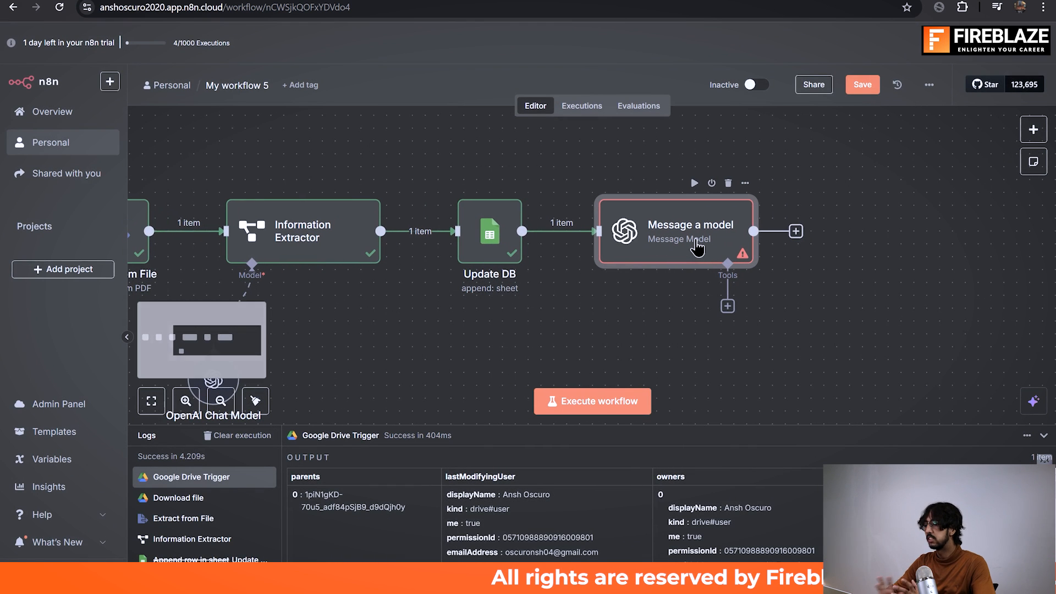
scroll(698, 247, "left", 5)
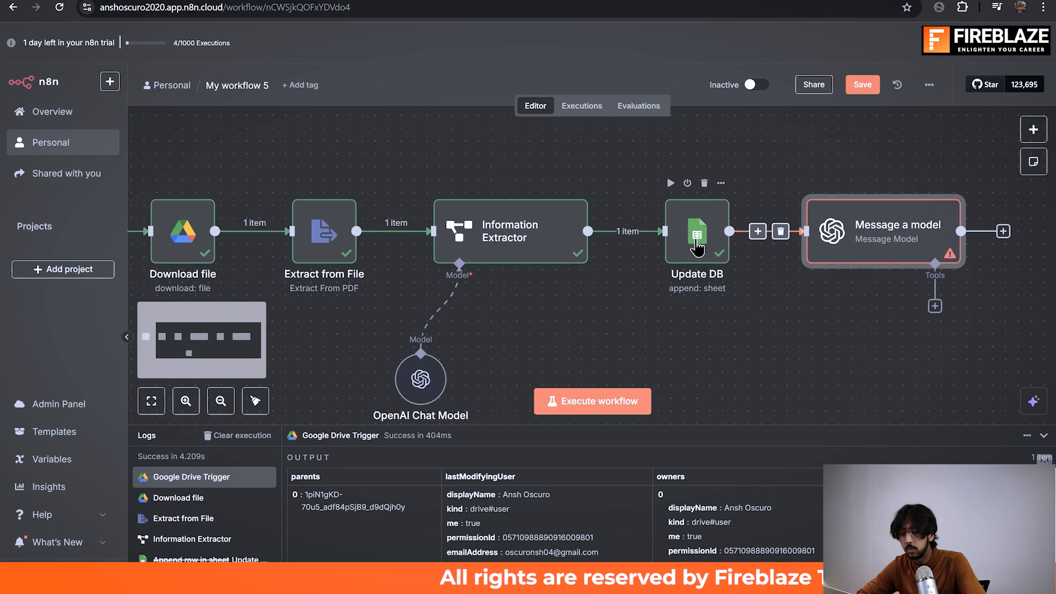
scroll(698, 248, "left", 1)
scroll(701, 245, "down", 1)
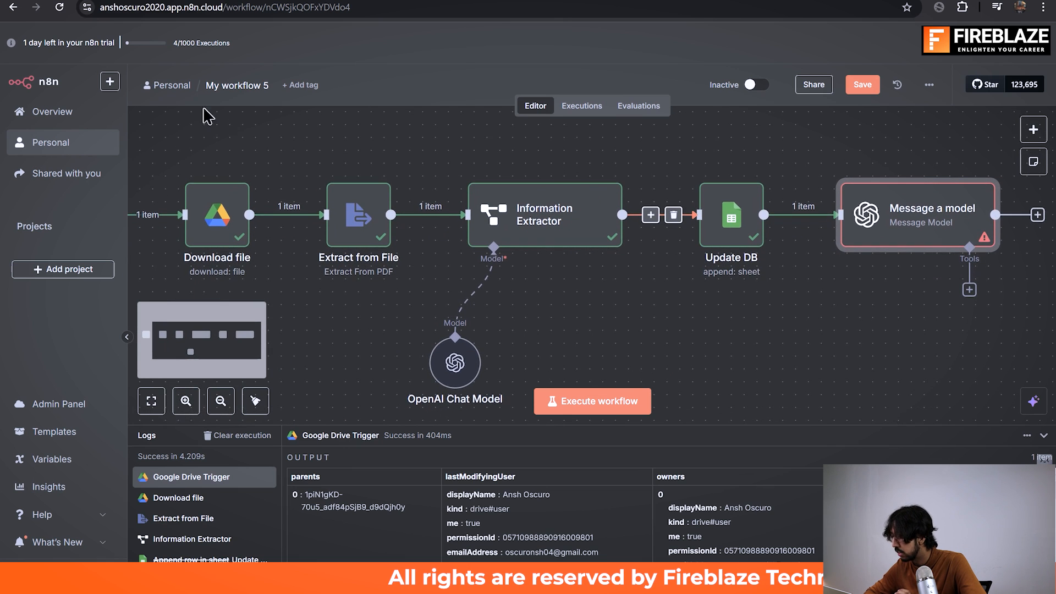
scroll(738, 349, "right", 5)
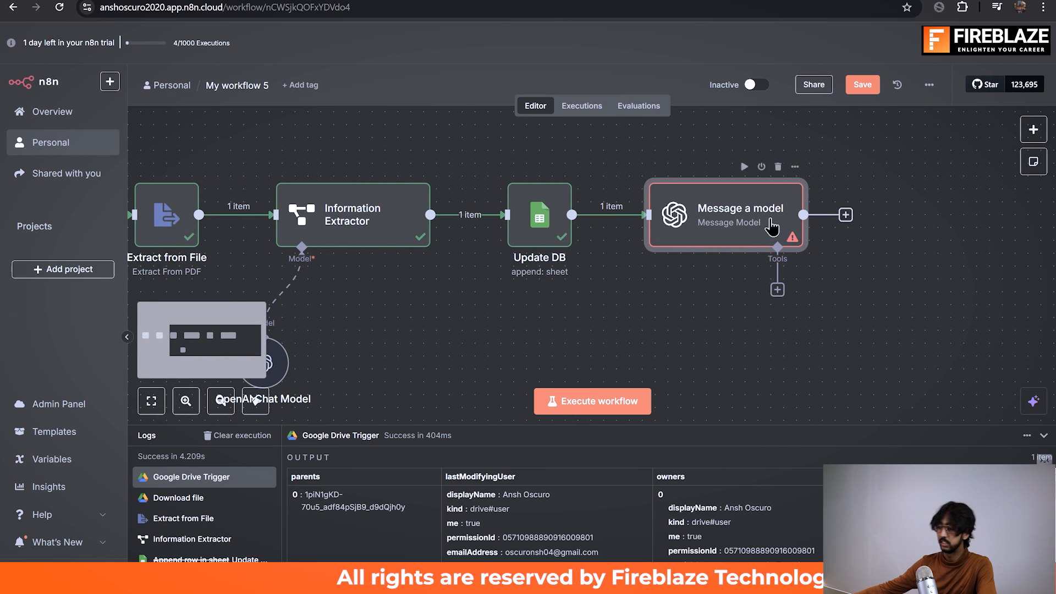